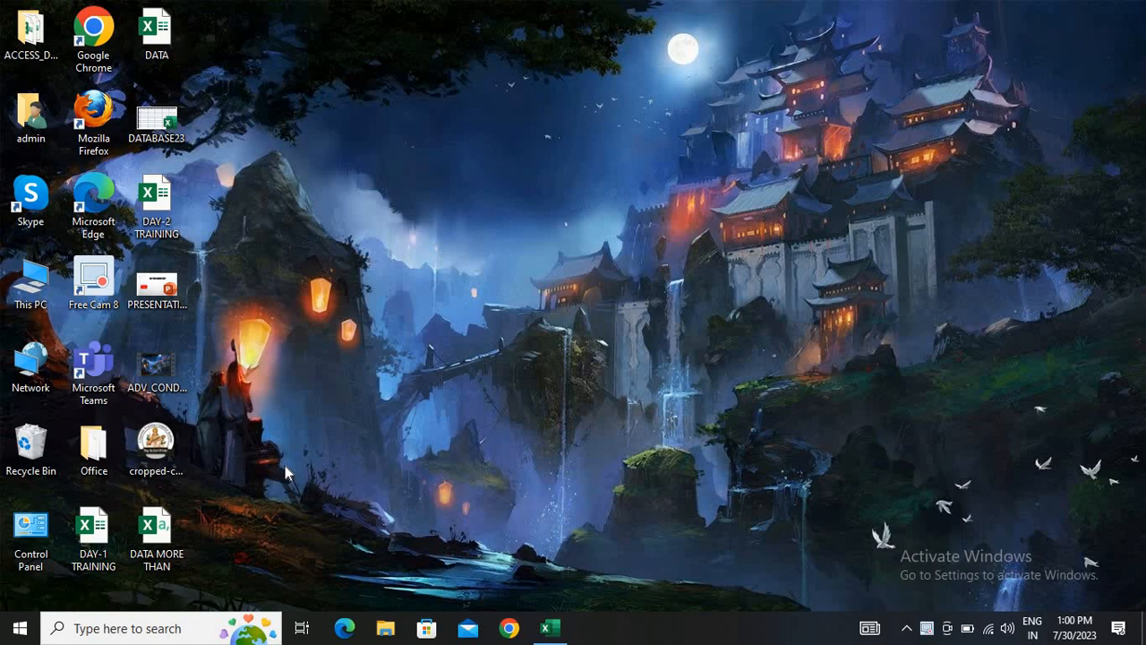
Switch to the open Excel workbook and enter the label EXCEL in cell B1
{"action": "left_click", "coordinate": [549, 628]}
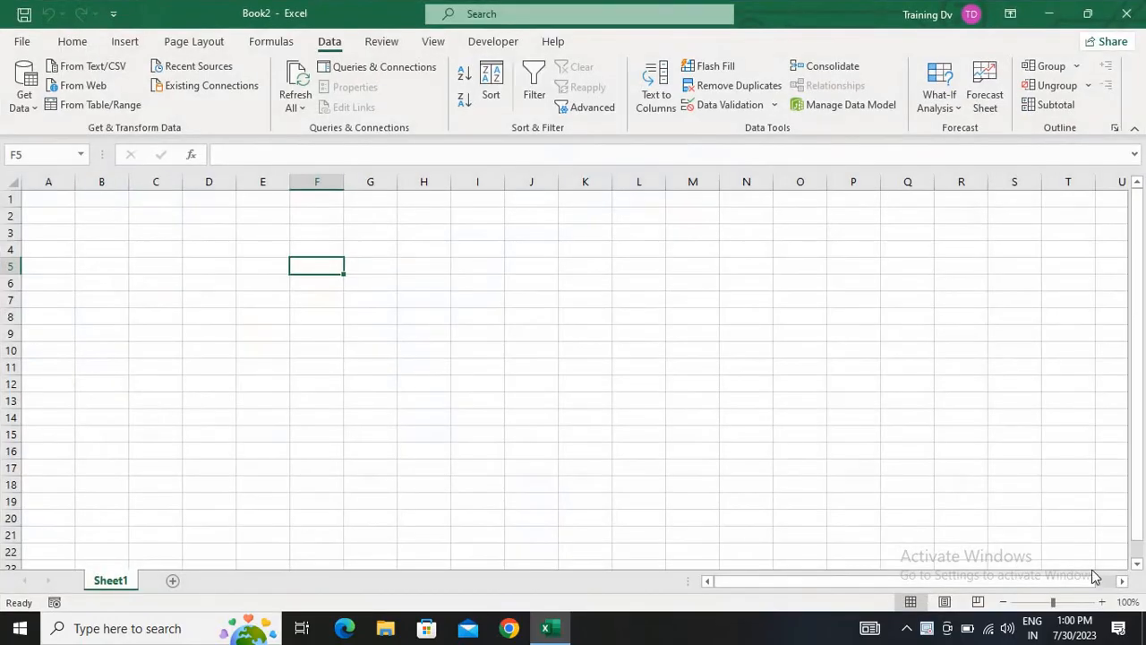
{"action": "left_click", "coordinate": [1073, 601]}
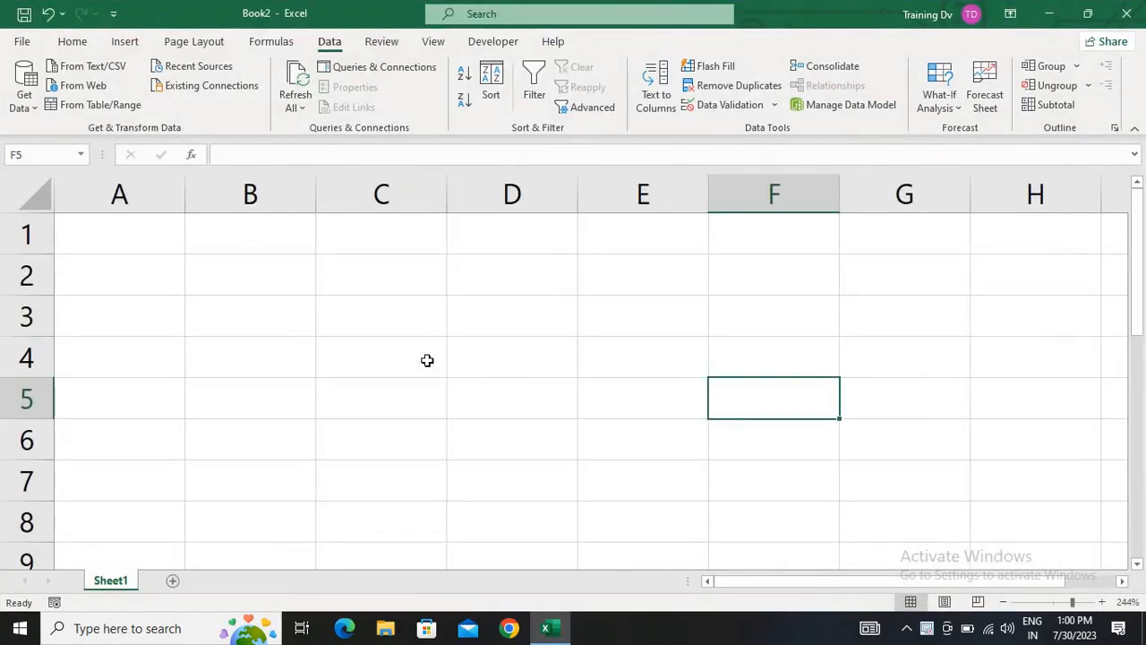
{"action": "left_click", "coordinate": [269, 228]}
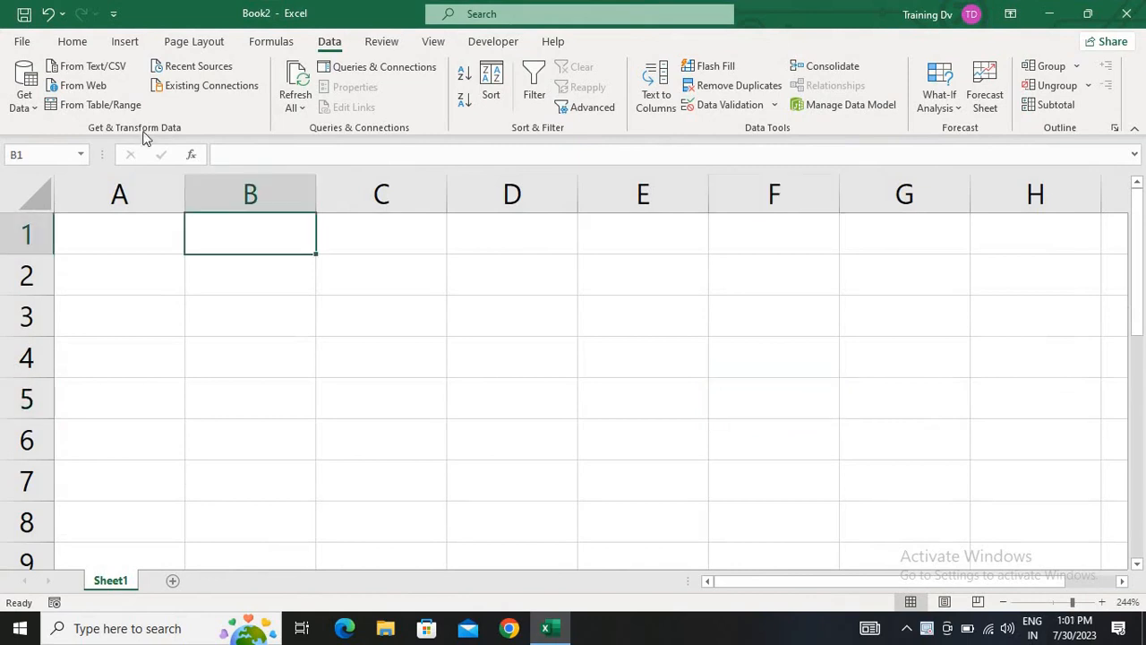
{"action": "left_click", "coordinate": [75, 44]}
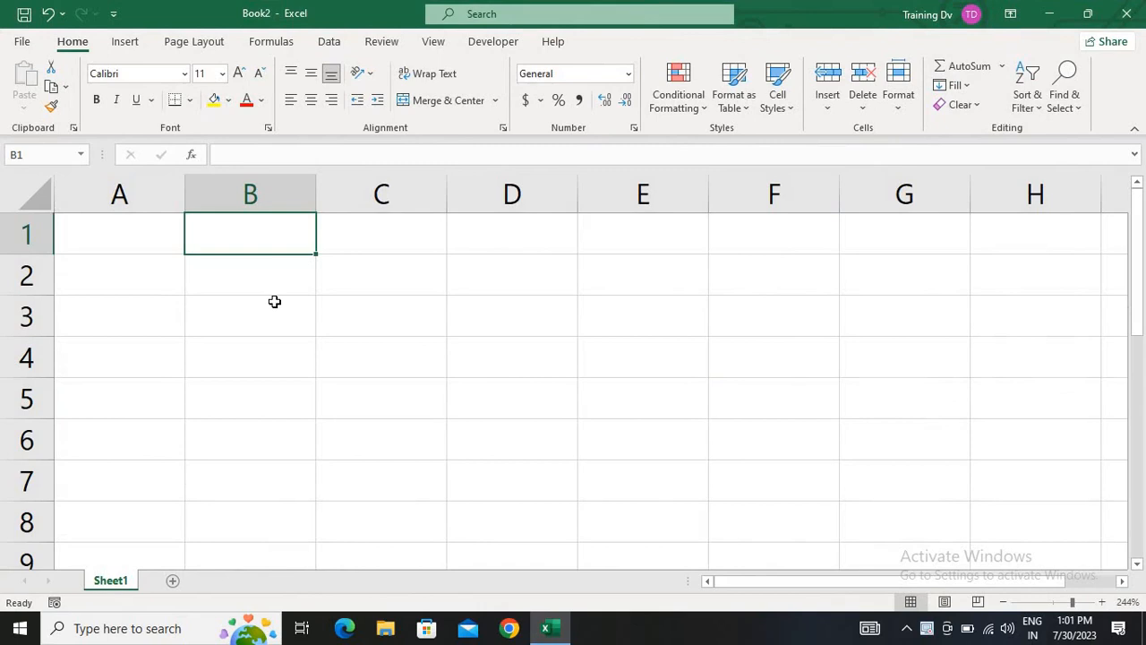
{"action": "type", "text": "EXEL"}
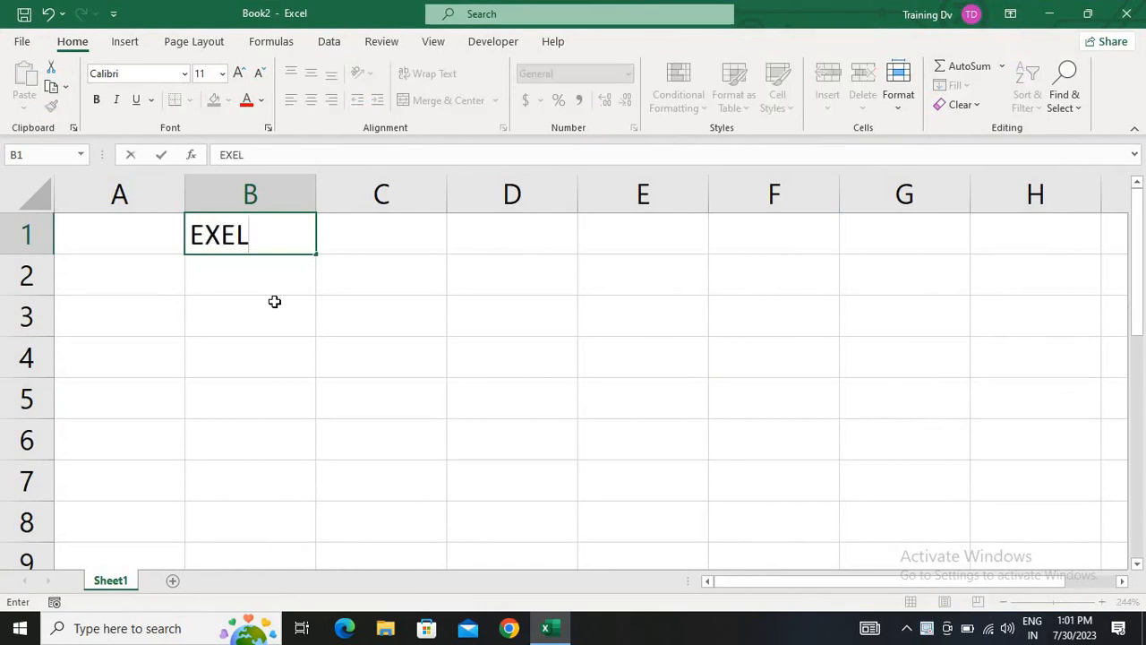
{"action": "key", "text": "BackSpace"}
{"action": "key", "text": "BackSpace"}
{"action": "type", "text": "CEL"}
{"action": "key", "text": "Return"}
Enter 1048576 in cell C1 and make cells B1:C1 bold
{"action": "key", "text": "Right"}
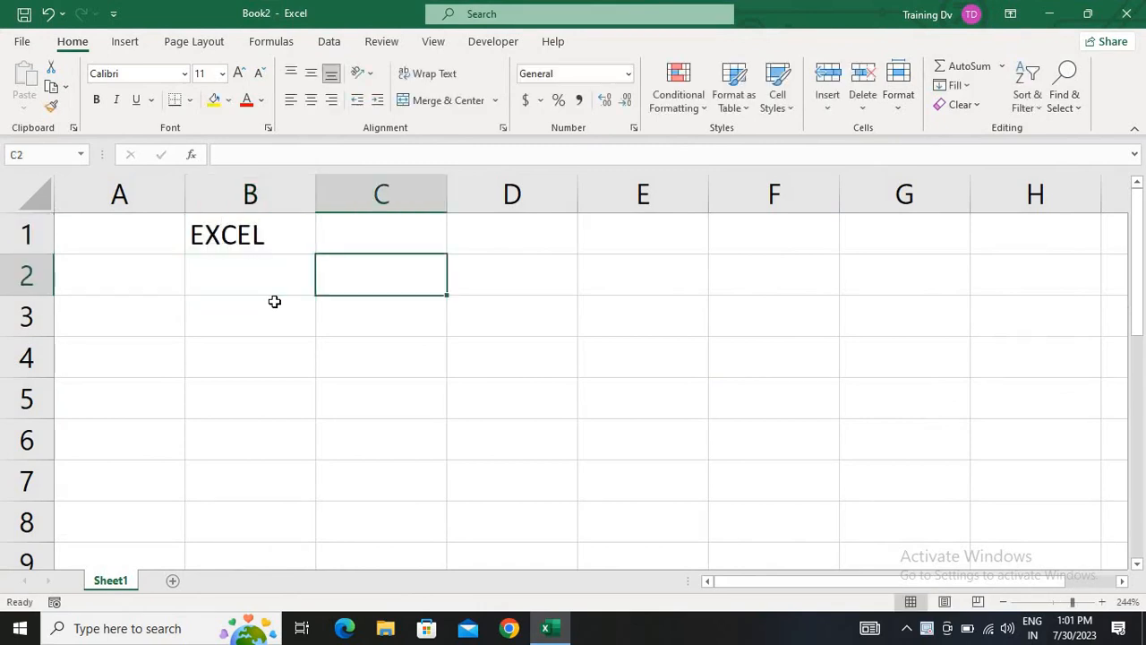
{"action": "key", "text": "Up"}
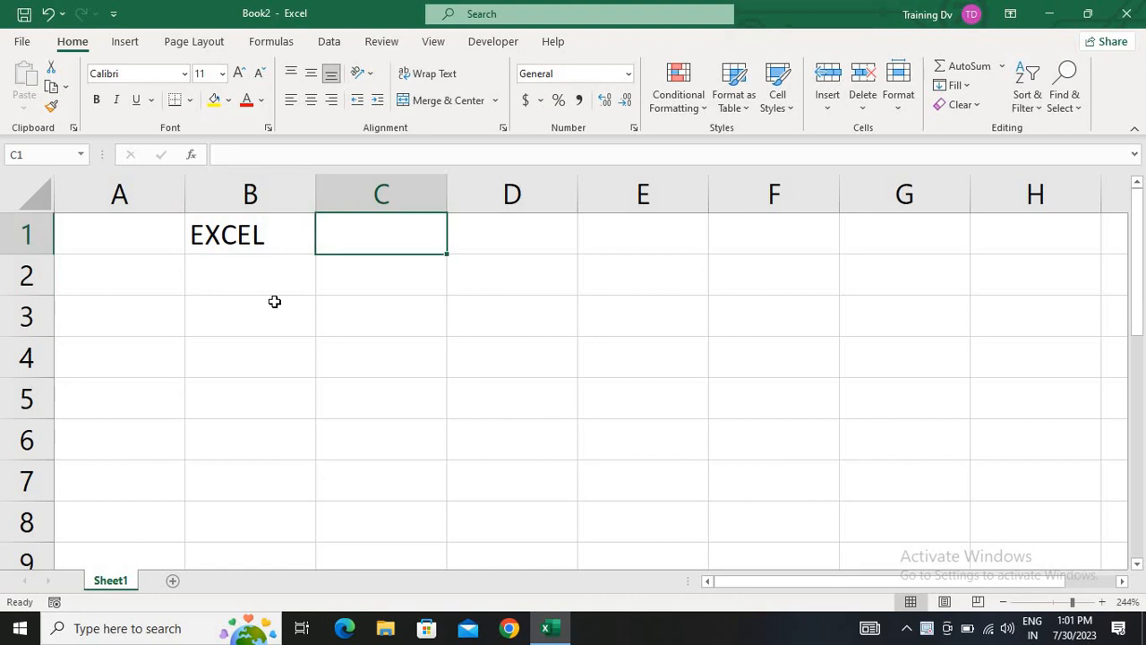
{"action": "type", "text": "1048"}
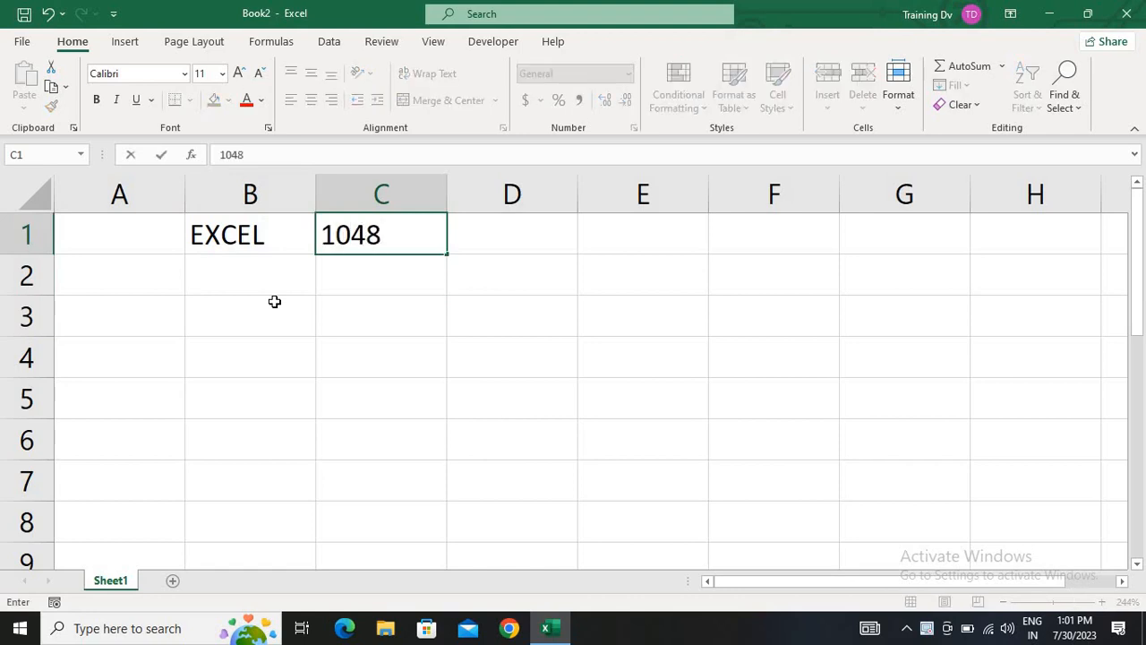
{"action": "type", "text": "576"}
{"action": "key", "text": "ctrl+Return"}
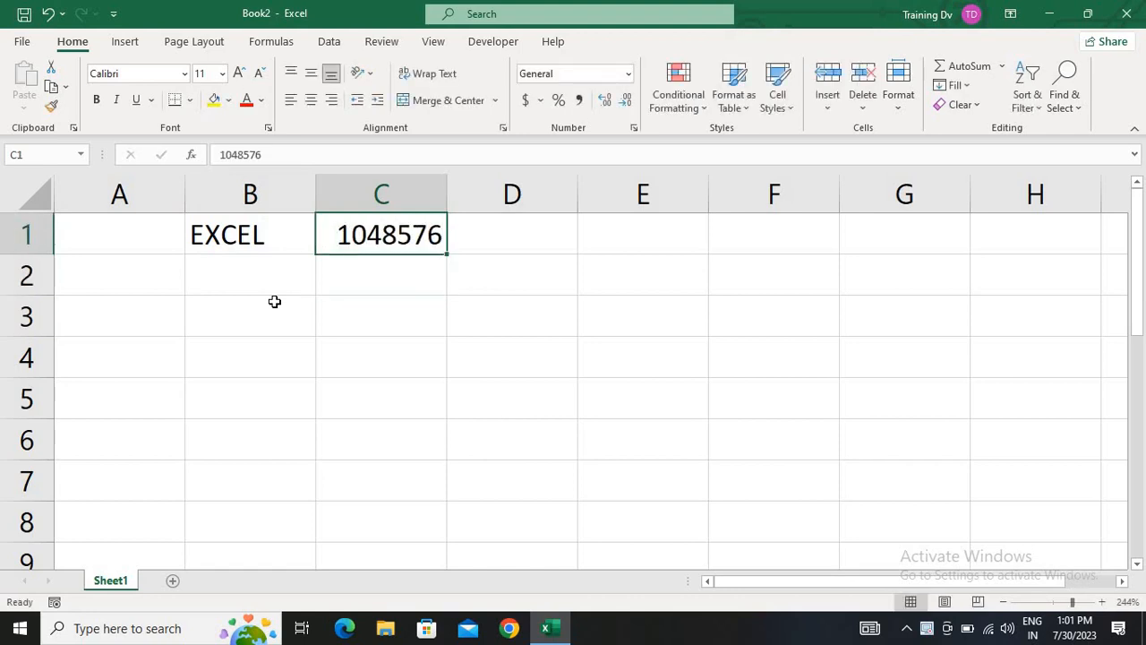
{"action": "key", "text": "shift+Left"}
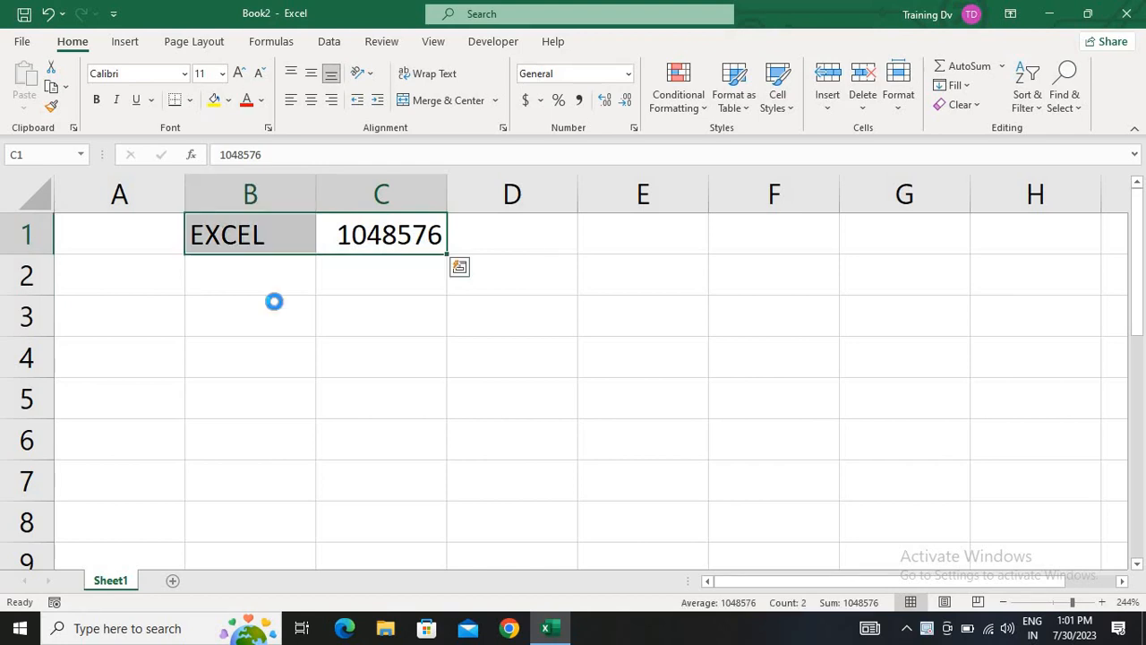
{"action": "key", "text": "ctrl+b"}
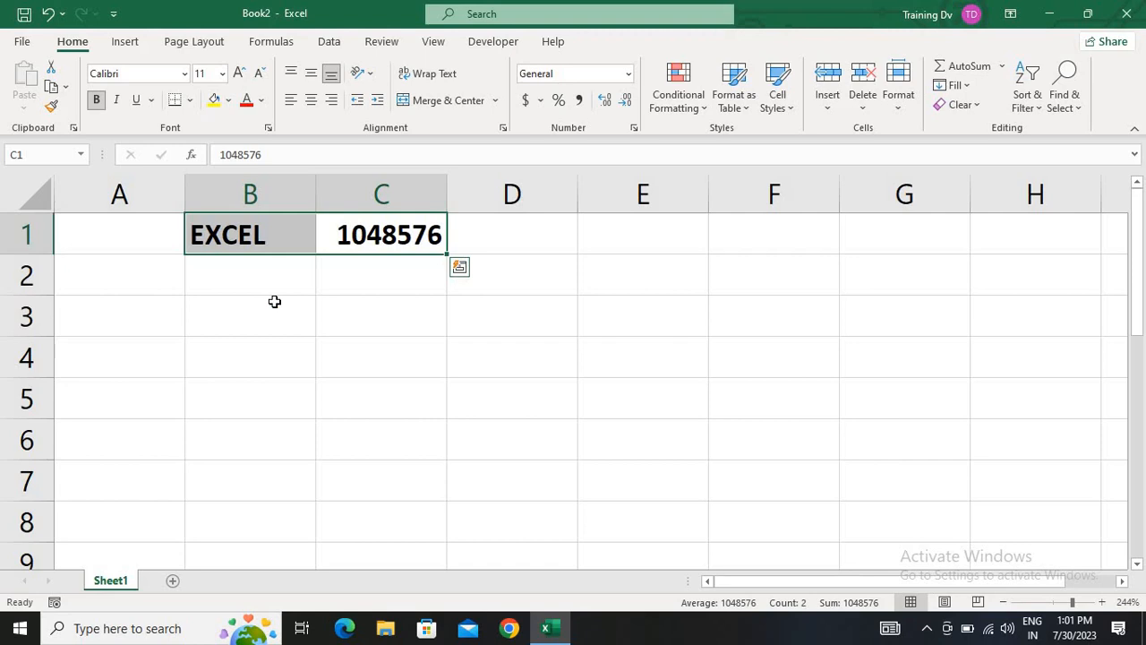
Enter the label MS OFFICE in cell B3
{"action": "left_click", "coordinate": [274, 301]}
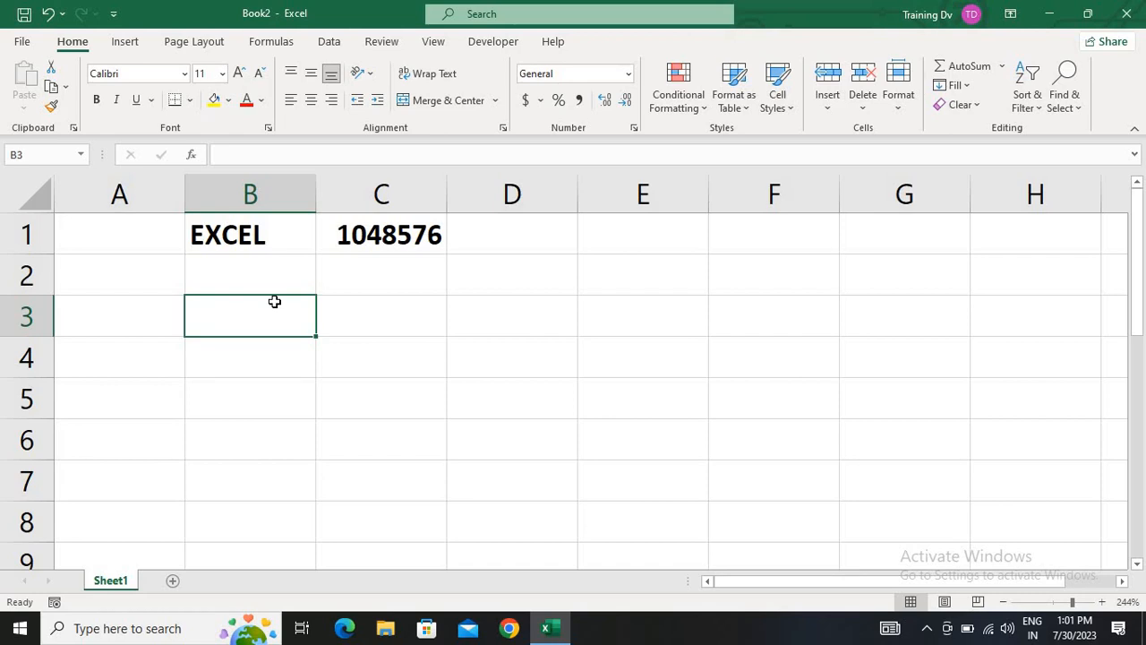
{"action": "type", "text": "MS OFFI"}
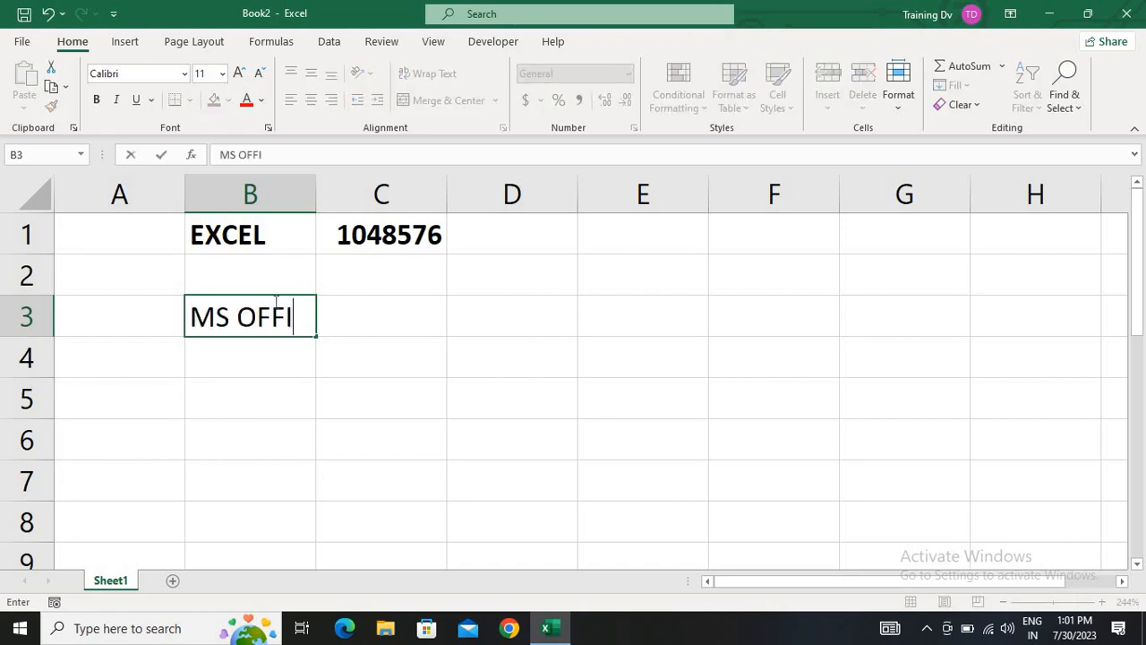
{"action": "type", "text": "CE"}
{"action": "key", "text": "Return"}
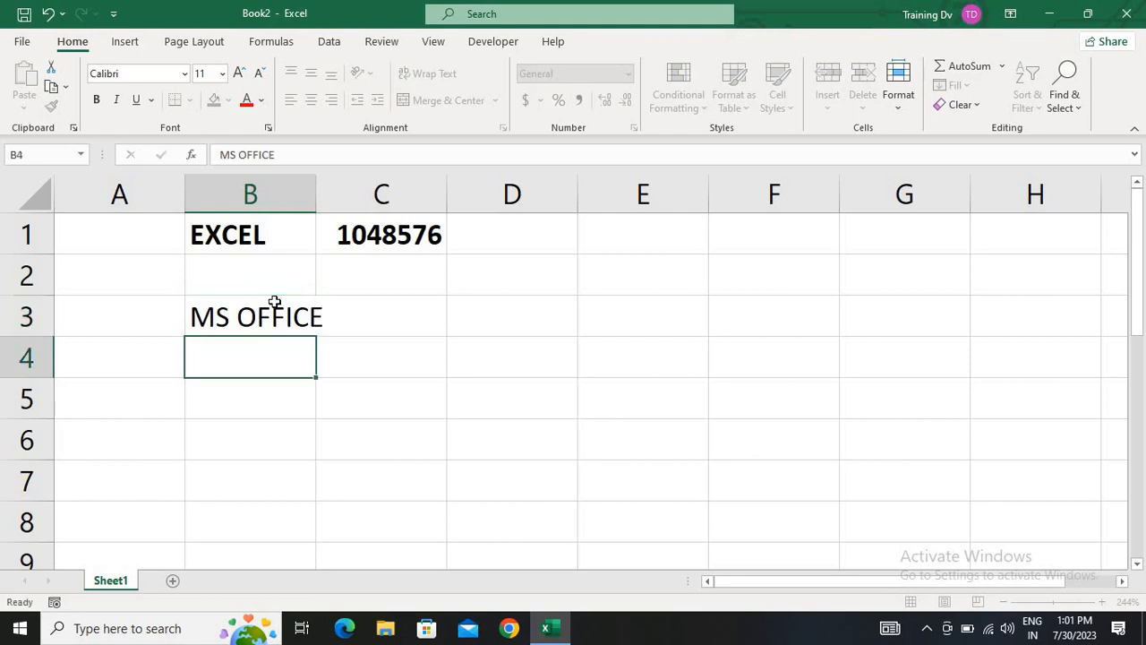
Fill cells C3 through G3 with the versions 2003, 2007, 2010, 2013 and 2016
{"action": "key", "text": "Up"}
{"action": "key", "text": "Right"}
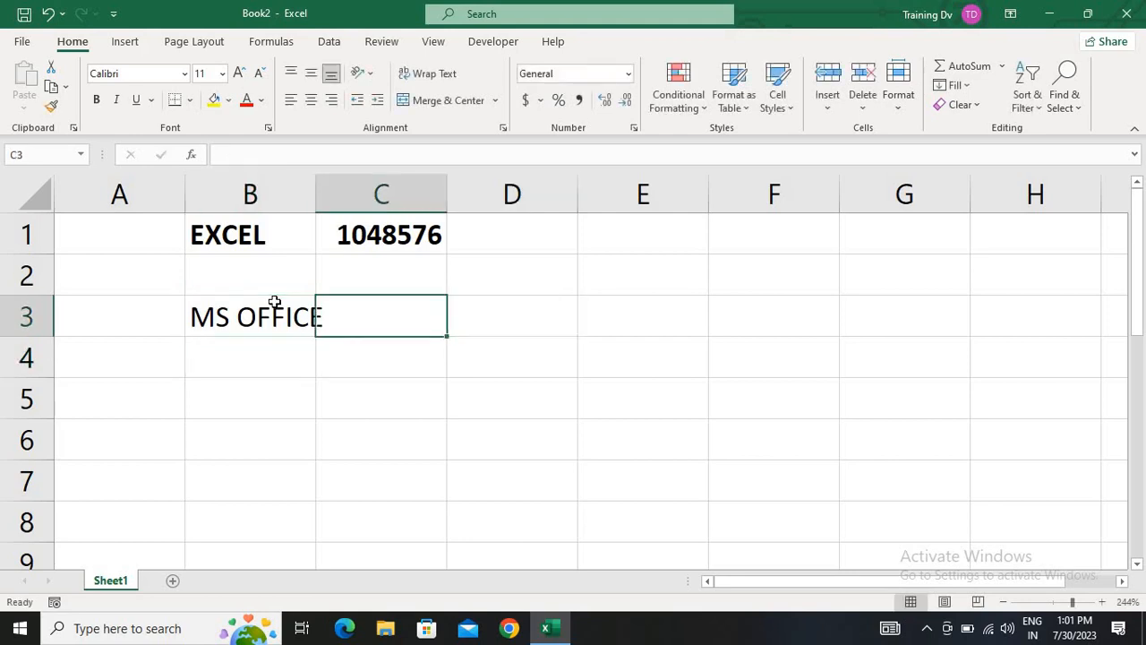
{"action": "type", "text": "2003"}
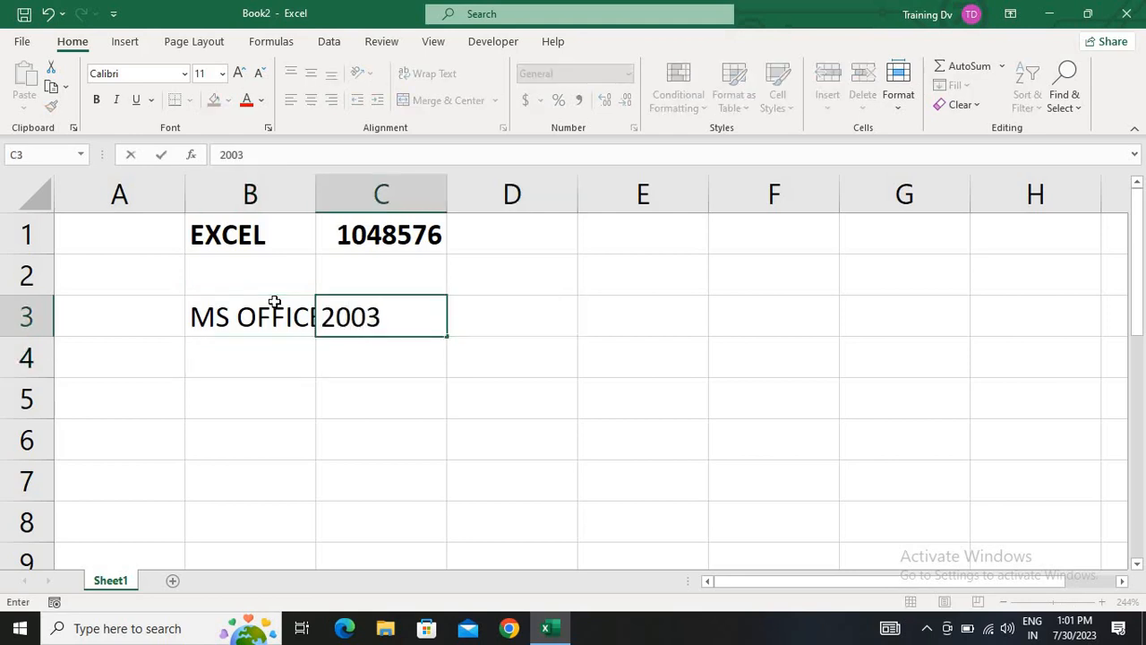
{"action": "key", "text": "Tab"}
{"action": "type", "text": "2007"}
{"action": "key", "text": "Tab"}
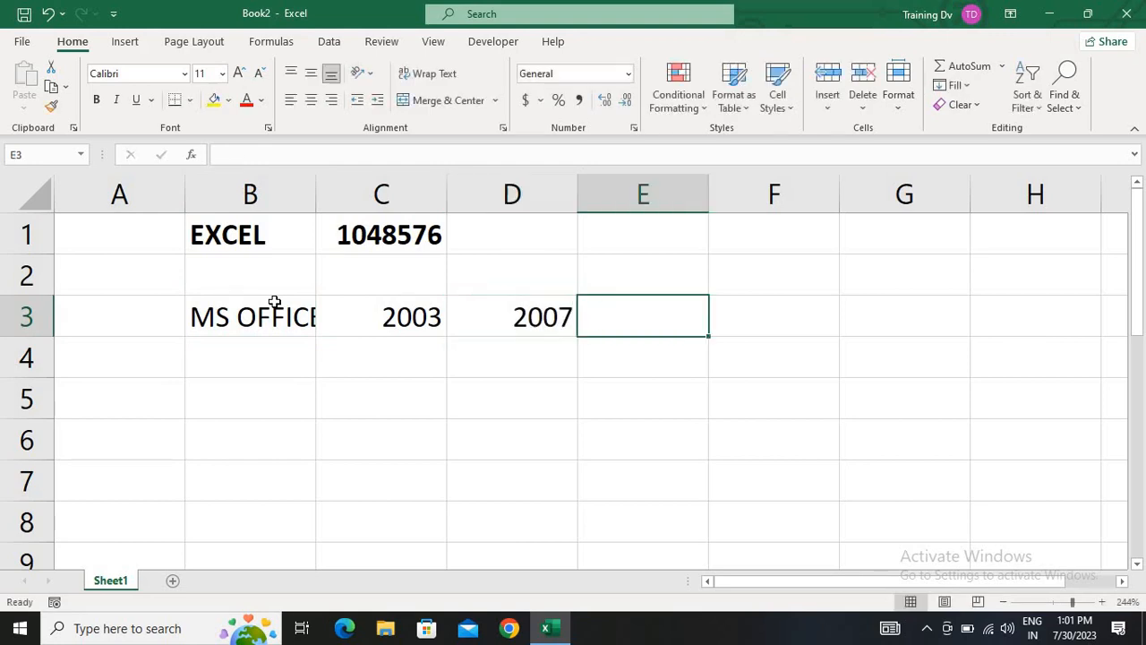
{"action": "type", "text": "2010"}
{"action": "key", "text": "Tab"}
{"action": "type", "text": "2013"}
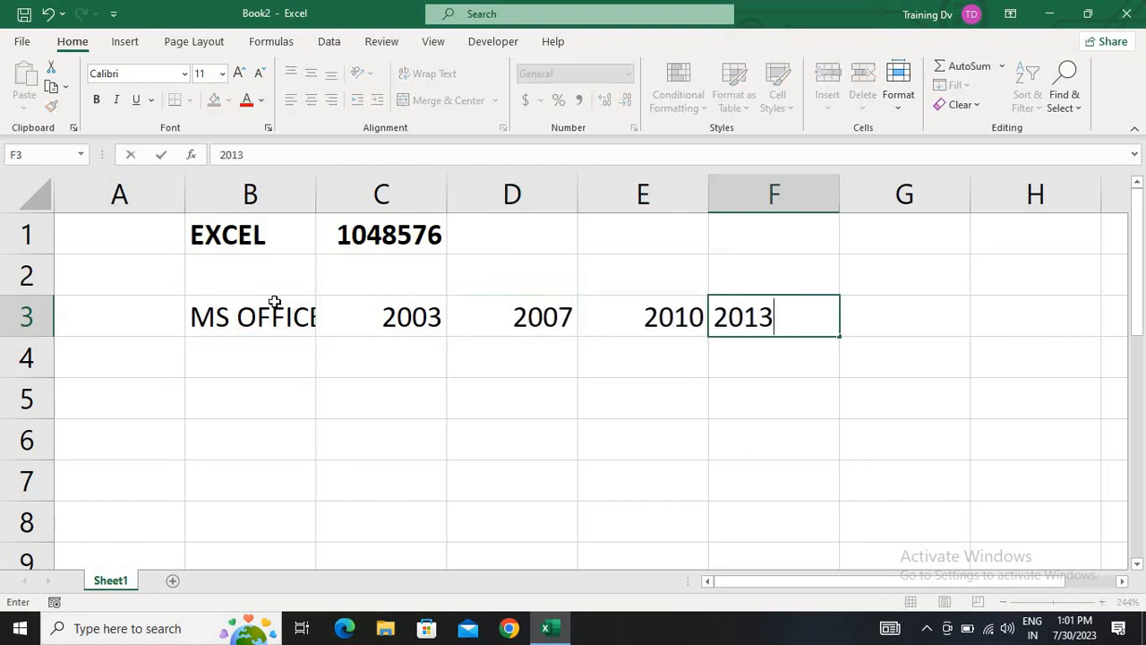
{"action": "key", "text": "Tab"}
{"action": "type", "text": "2016"}
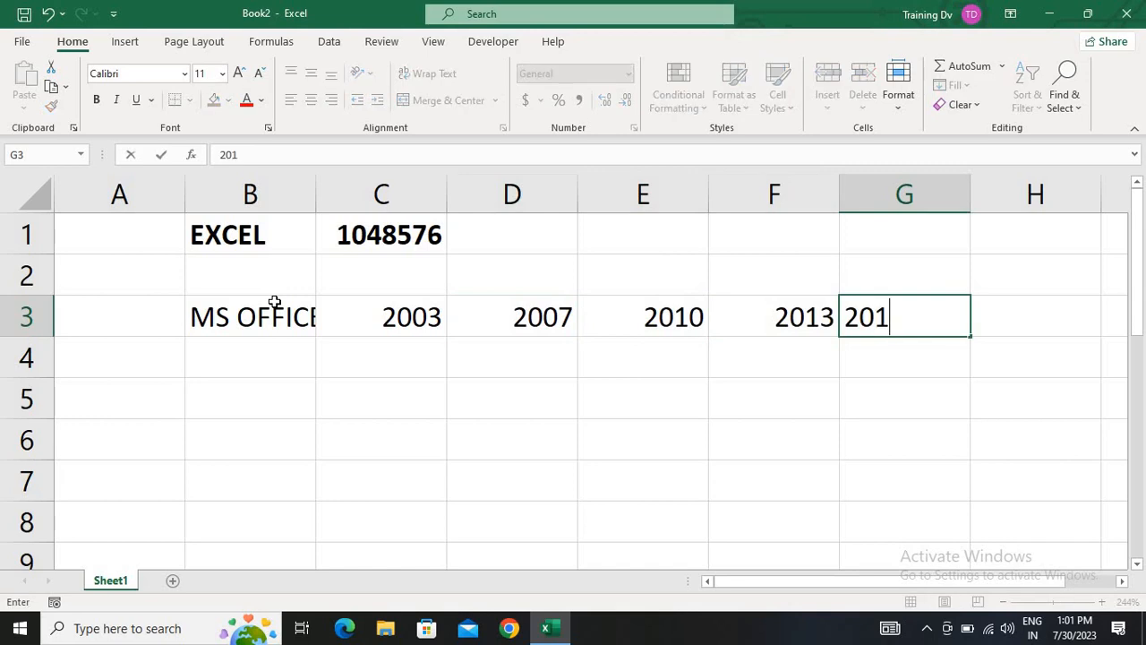
{"action": "key", "text": "Tab"}
Enter 2019 in cell H3
{"action": "type", "text": "20169"}
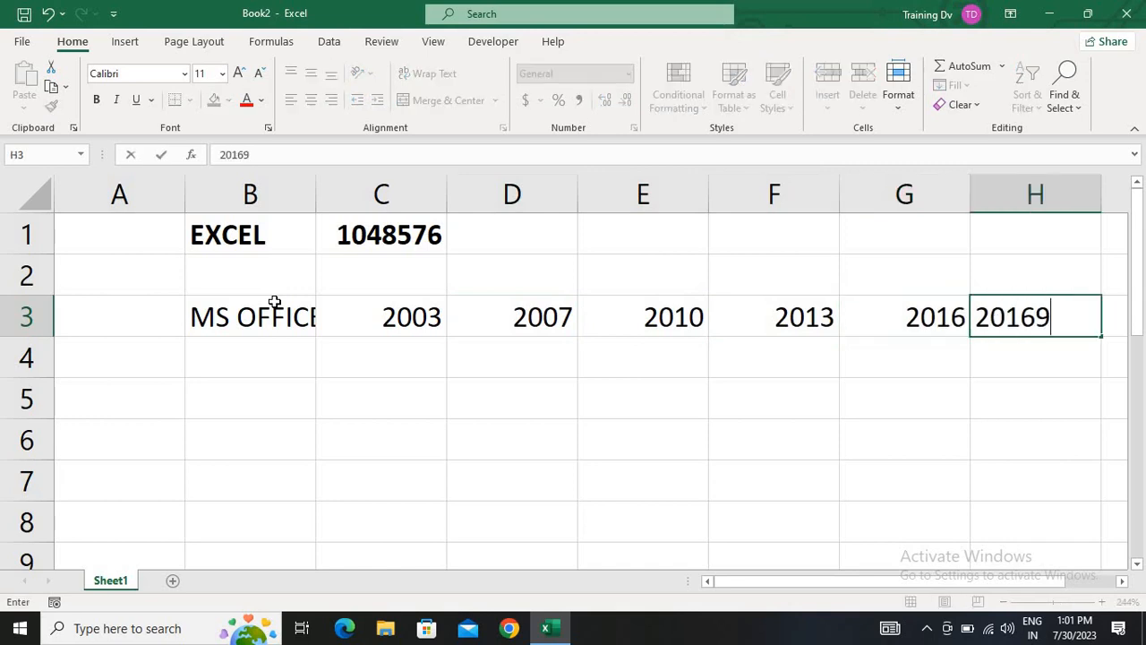
{"action": "key", "text": "BackSpace"}
{"action": "key", "text": "BackSpace"}
{"action": "type", "text": "9"}
{"action": "key", "text": "Return"}
Complete the version list by entering 2021 in cell I3 and 365 in cell J3
{"action": "key", "text": "Up"}
{"action": "key", "text": "Right"}
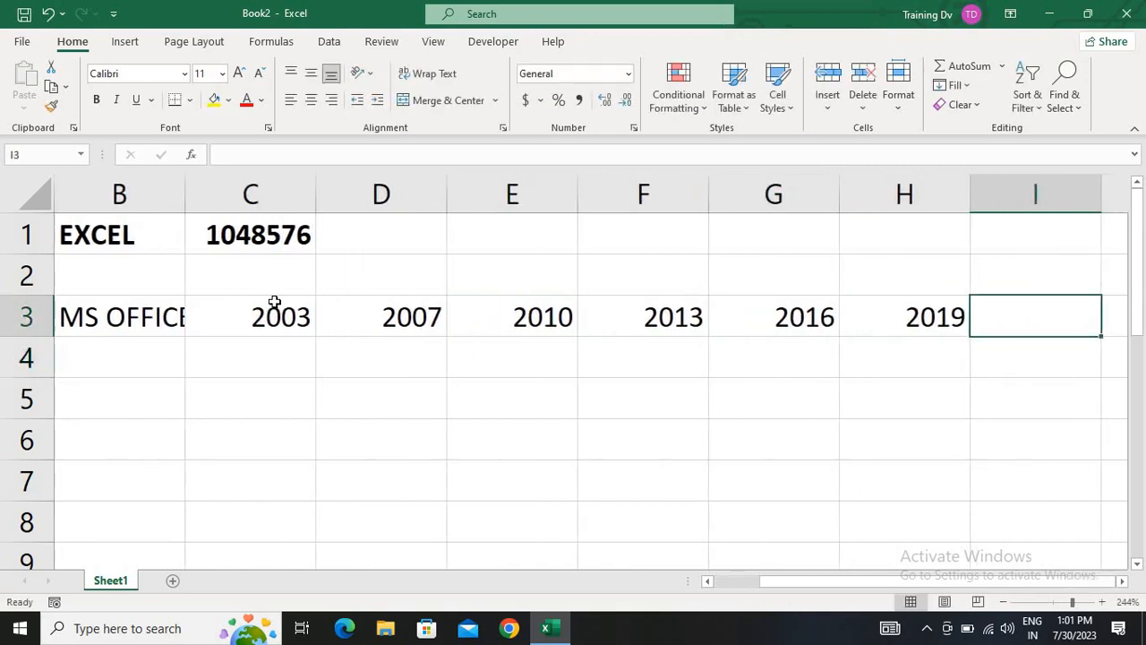
{"action": "key", "text": "Up"}
{"action": "key", "text": "Down"}
{"action": "type", "text": "2021"}
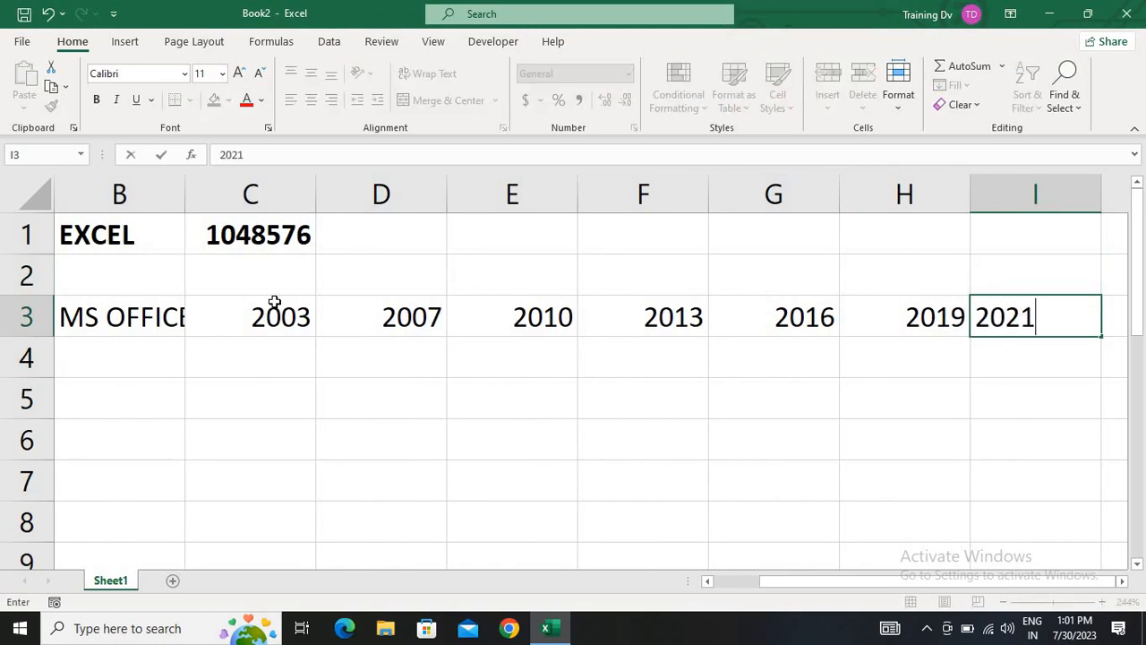
{"action": "key", "text": "Right"}
{"action": "key", "text": "Left"}
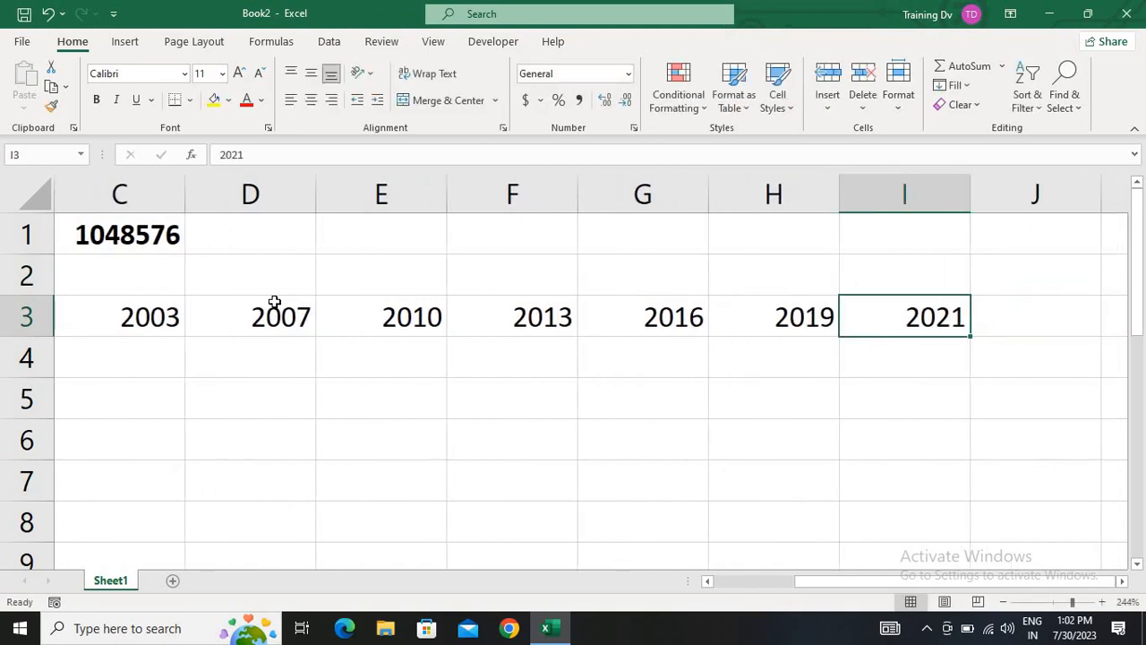
{"action": "key", "text": "Right"}
{"action": "type", "text": "365"}
{"action": "key", "text": "Return"}
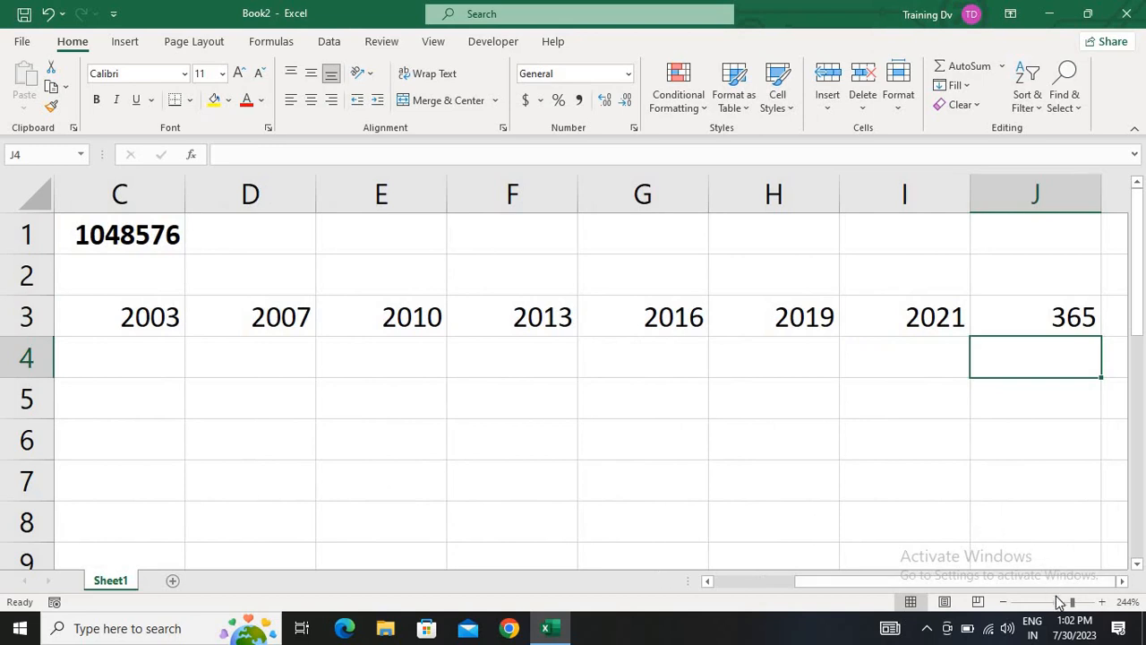
Make the MS OFFICE row B3:J3 bold and autofit the width of column B
{"action": "left_click_drag", "start_coordinate": [1072, 602], "coordinate": [1057, 602]}
{"action": "key", "text": "Up"}
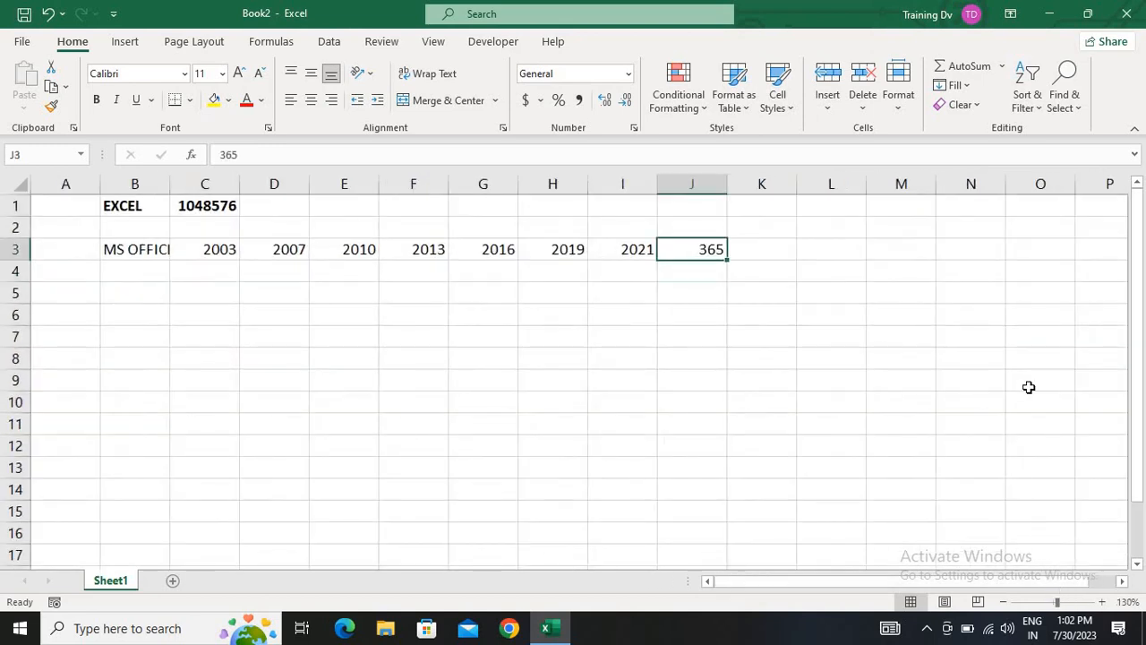
{"action": "key", "text": "ctrl+shift+Left"}
{"action": "key", "text": "ctrl+b"}
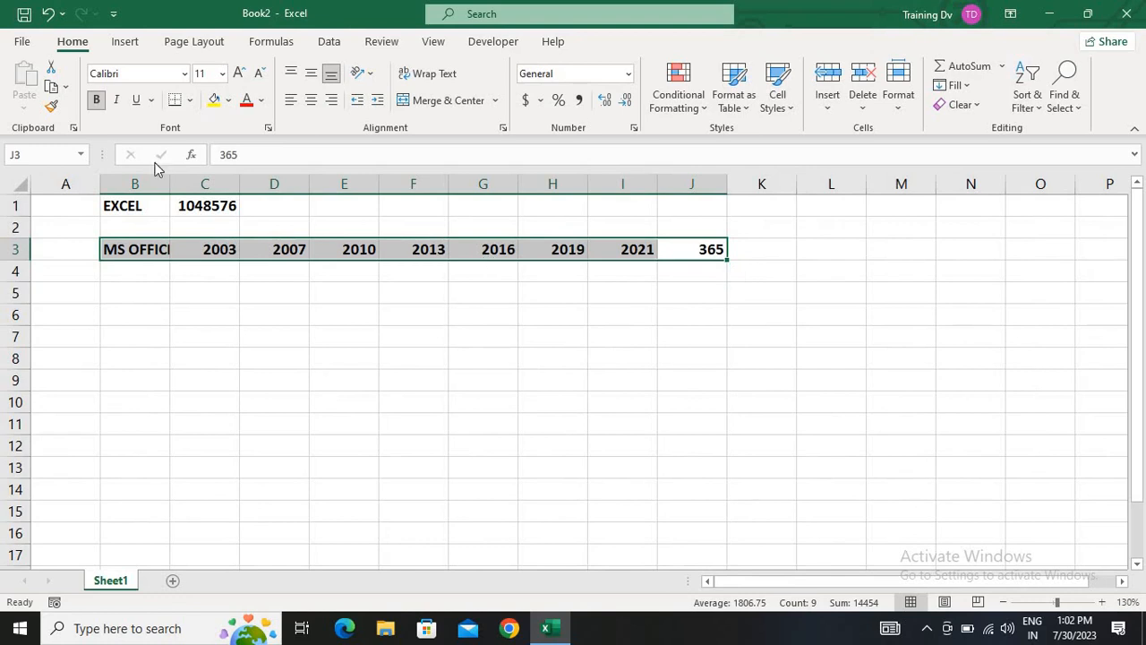
{"action": "double_click", "coordinate": [169, 183]}
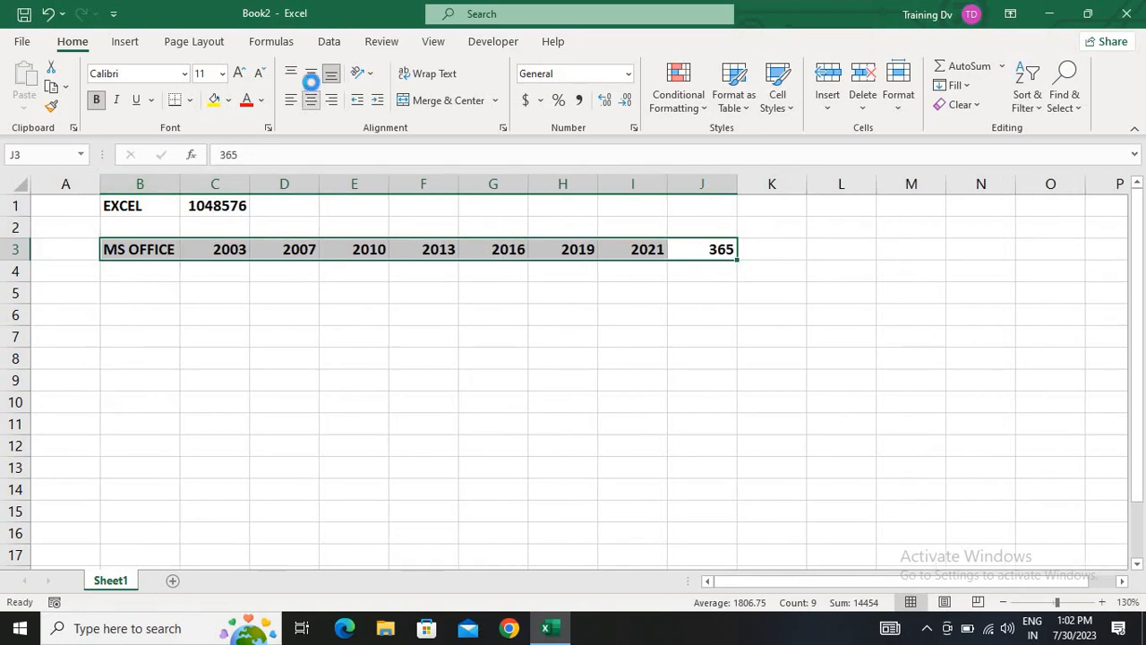
Centre the contents of B3:J3 horizontally and vertically and apply all borders to the range
{"action": "left_click", "coordinate": [311, 99]}
{"action": "key", "text": "alt+h"}
{"action": "key", "text": "b"}
{"action": "key", "text": "a"}
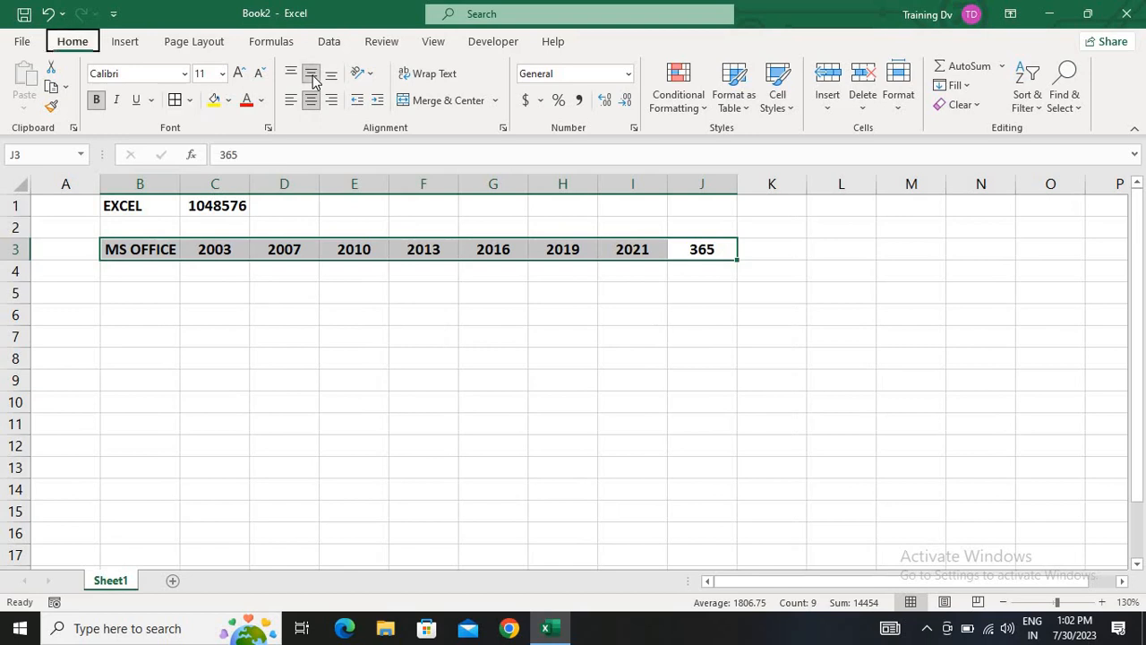
Fill the MS OFFICE row, cells B3:J3, with yellow
{"action": "key", "text": "Right"}
{"action": "key", "text": "Left"}
{"action": "key", "text": "Left"}
{"action": "key", "text": "ctrl+Left"}
{"action": "key", "text": "Left"}
{"action": "key", "text": "Up"}
{"action": "key", "text": "Up"}
{"action": "key", "text": "Right"}
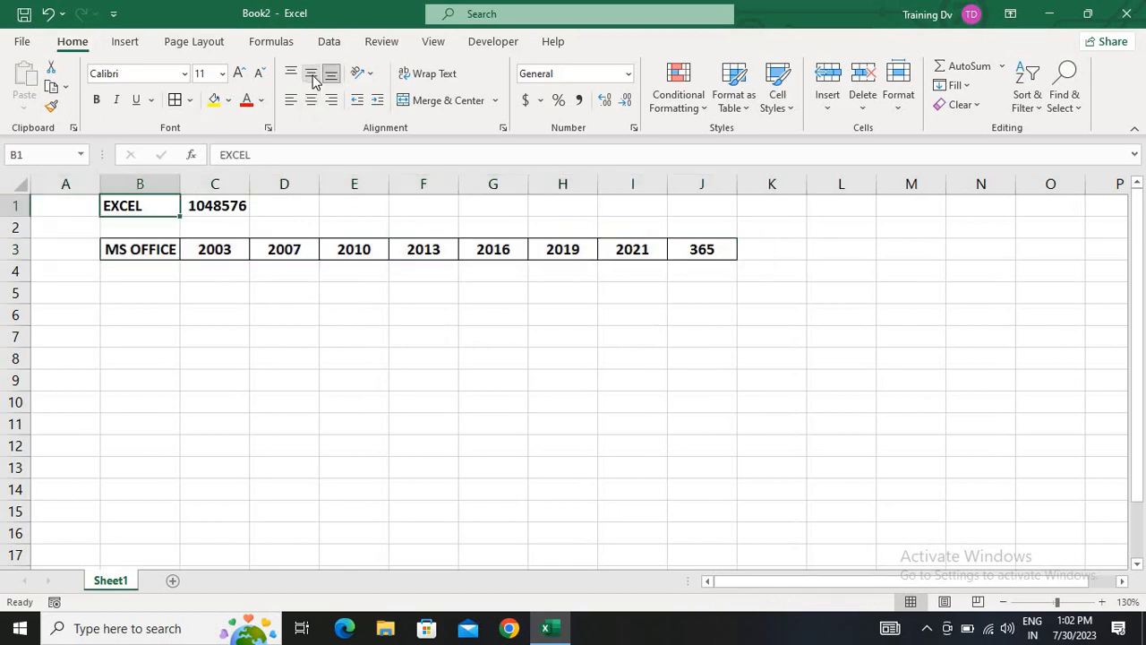
{"action": "key", "text": "Down"}
{"action": "key", "text": "Down"}
{"action": "key", "text": "shift+Right"}
{"action": "key", "text": "shift+Right"}
{"action": "key", "text": "shift+Right"}
{"action": "key", "text": "shift+Right"}
{"action": "key", "text": "shift+Right"}
{"action": "key", "text": "shift+Right"}
{"action": "key", "text": "shift+Right"}
{"action": "key", "text": "shift+Right"}
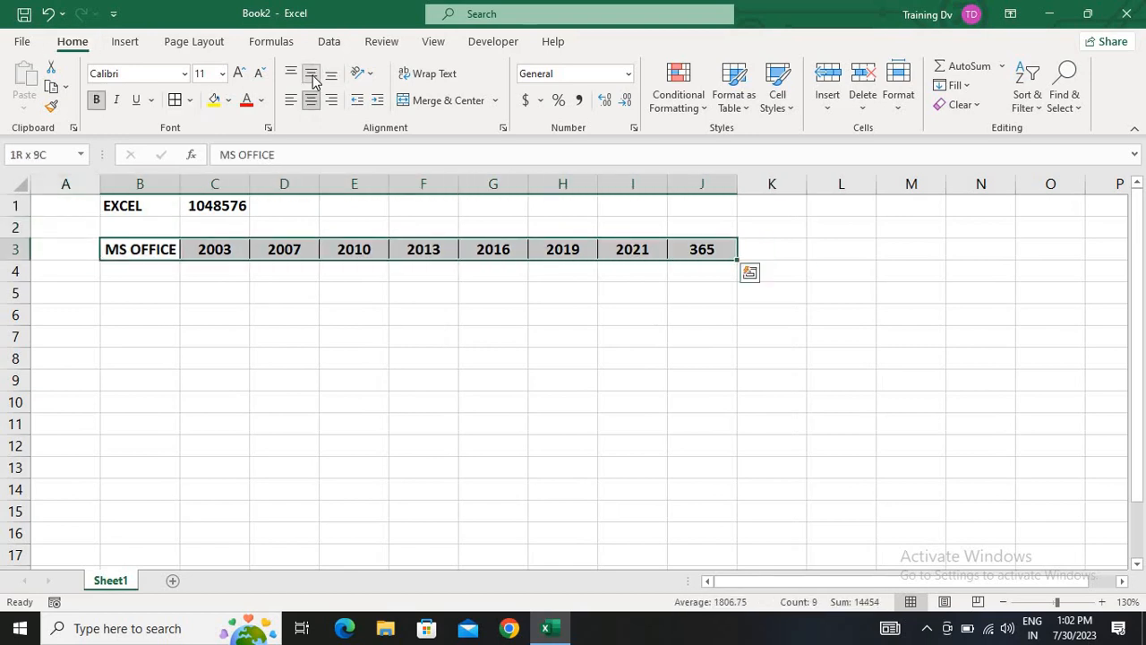
{"action": "left_click", "coordinate": [215, 102]}
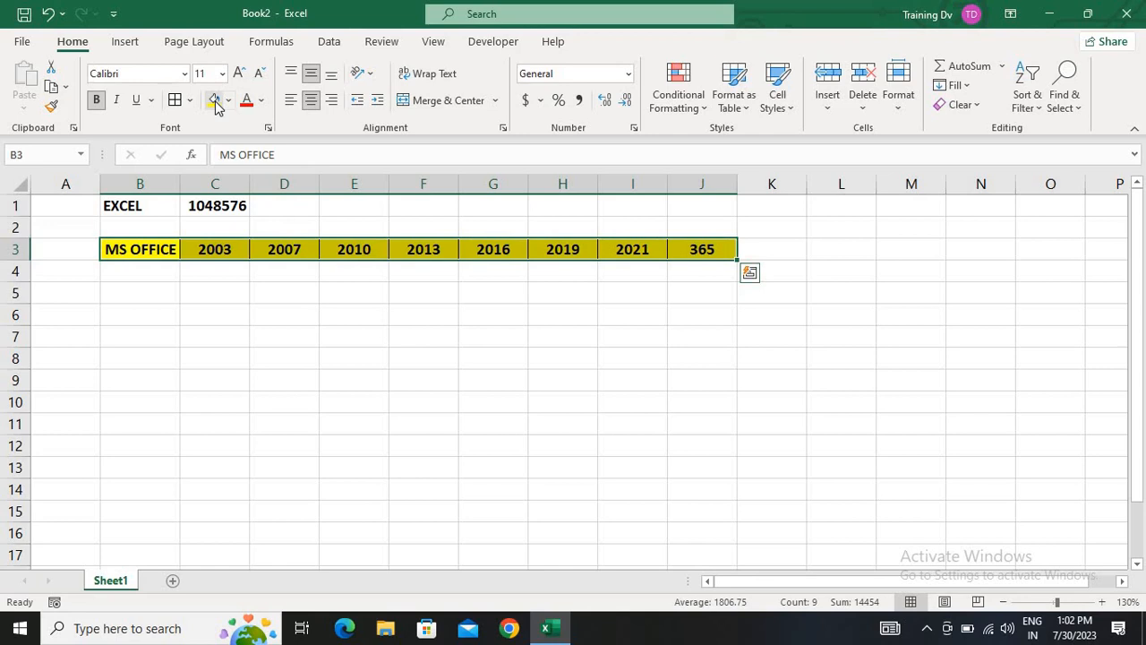
Examine the 2003 version cell and the newer versions from 2007 through 365 in the MS OFFICE row
{"action": "left_click", "coordinate": [241, 250]}
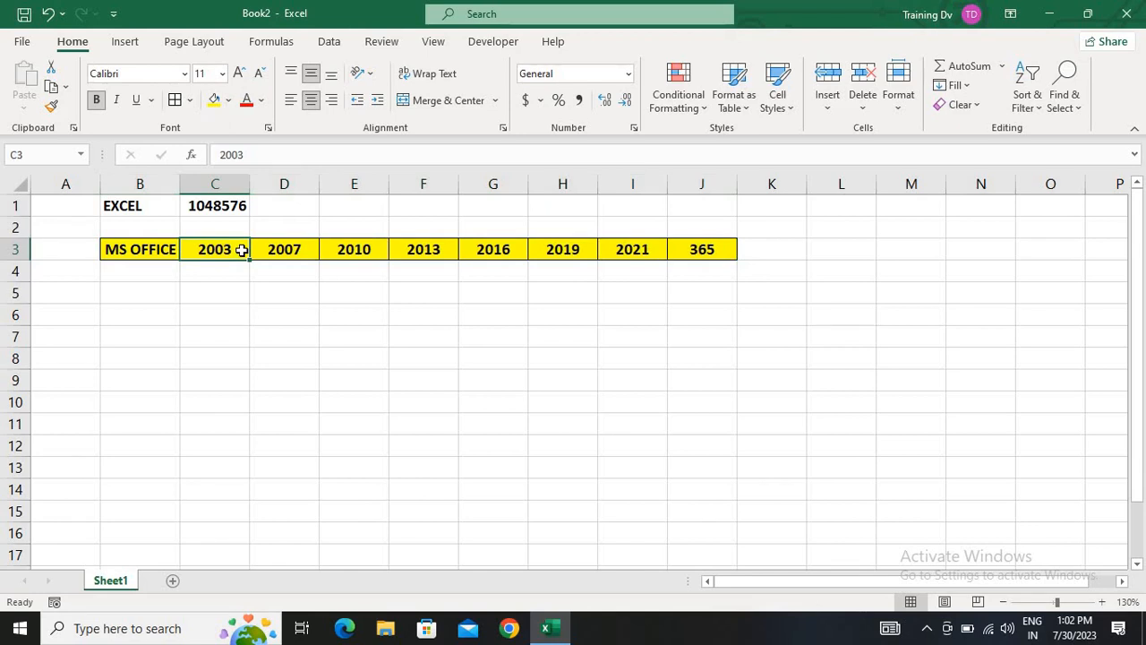
{"action": "left_click", "coordinate": [286, 248]}
{"action": "key", "text": "shift+Right"}
{"action": "key", "text": "shift+Right"}
{"action": "key", "text": "shift+Right"}
{"action": "key", "text": "shift+Right"}
{"action": "key", "text": "shift+Right"}
{"action": "key", "text": "shift+Right"}
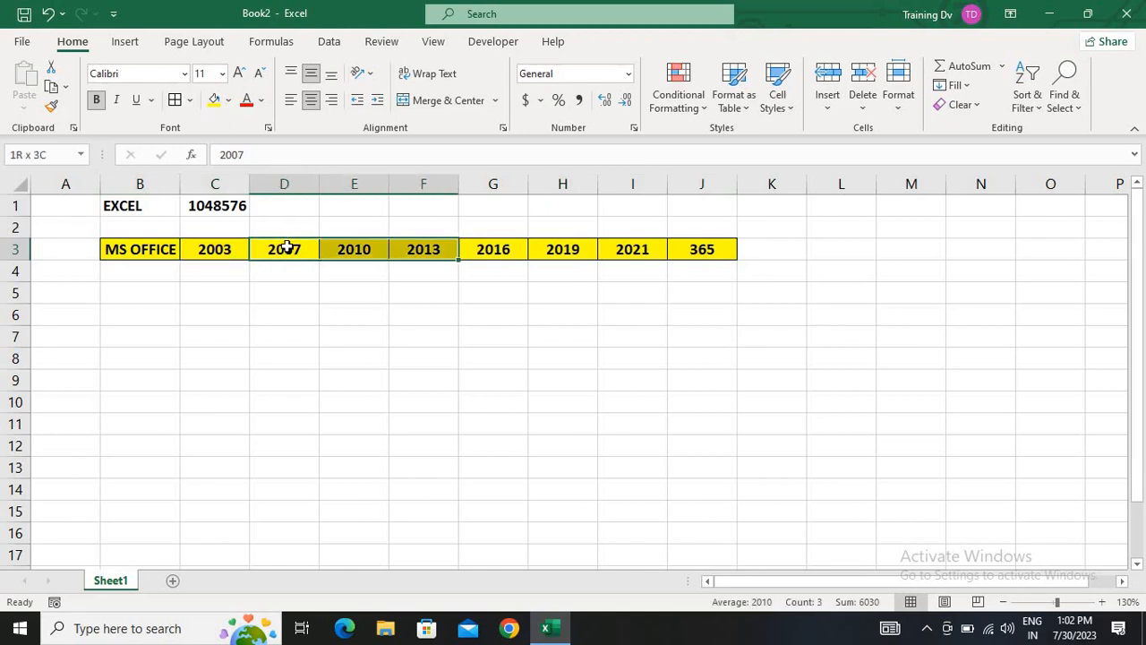
{"action": "key", "text": "Right"}
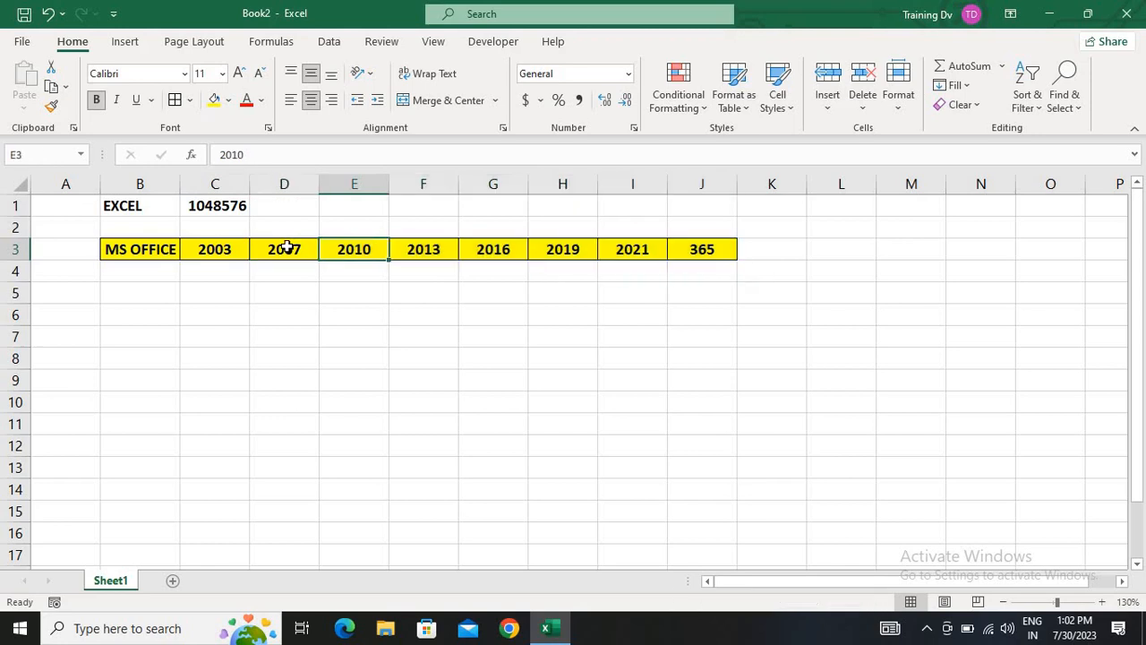
{"action": "key", "text": "Left"}
{"action": "key", "text": "Down"}
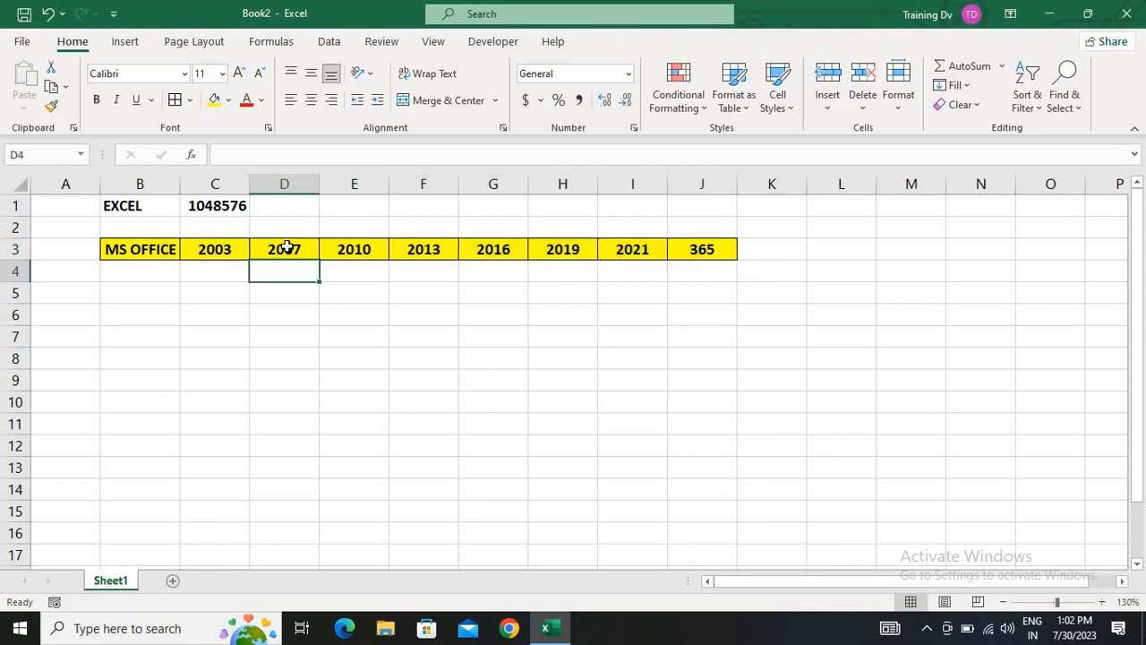
Enter COLOR in cell D4, directly beneath the 2007 version heading
{"action": "type", "text": "COLOR"}
{"action": "key", "text": "Right"}
{"action": "key", "text": "Left"}
{"action": "key", "text": "shift+Up"}
{"action": "key", "text": "Right"}
{"action": "key", "text": "Left"}
Examine the 2016, 2019, 2021 and 365 version cells in the MS OFFICE row
{"action": "left_click", "coordinate": [642, 268]}
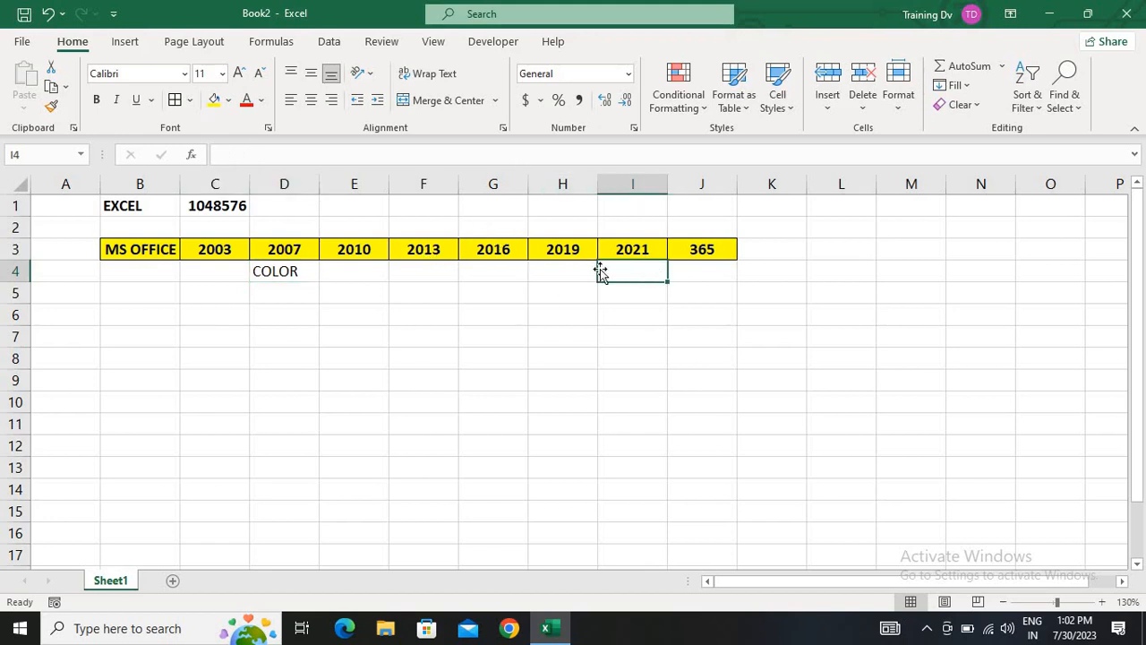
{"action": "left_click", "coordinate": [493, 252]}
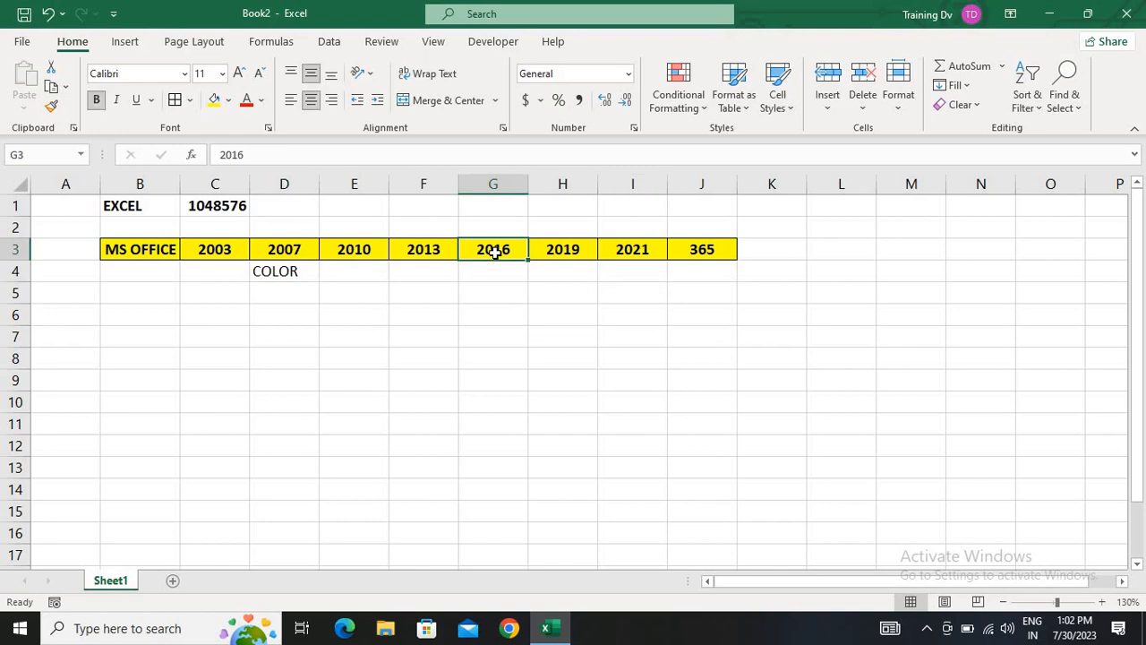
{"action": "key", "text": "Right"}
{"action": "key", "text": "Right"}
{"action": "key", "text": "Right"}
{"action": "key", "text": "Left"}
{"action": "key", "text": "Left"}
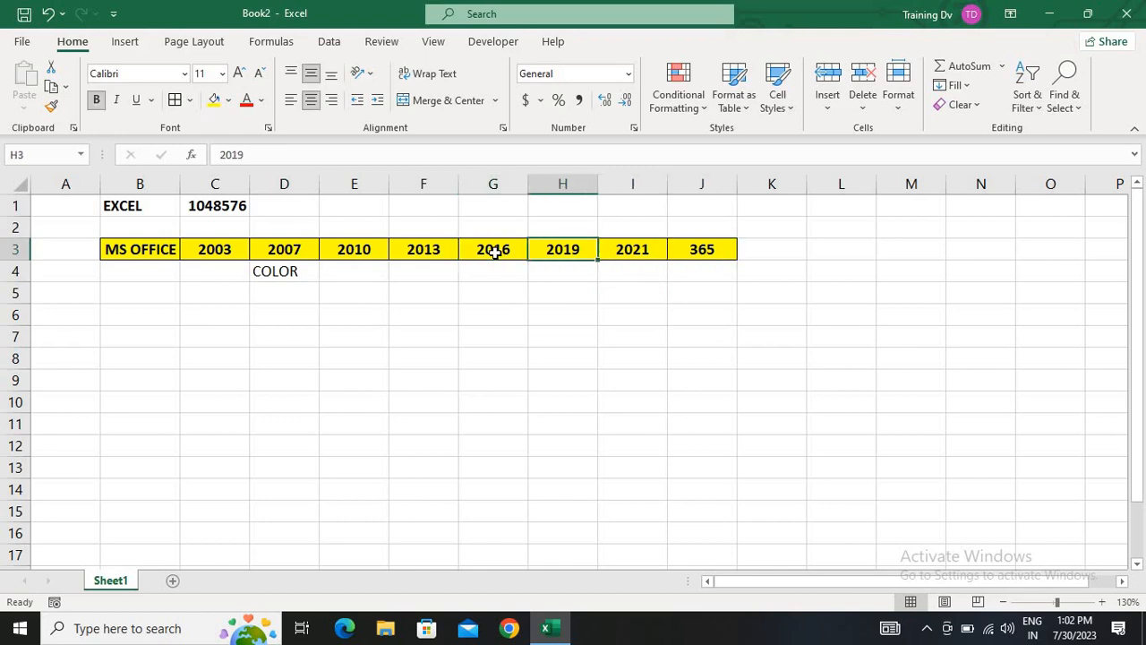
{"action": "key", "text": "Right"}
{"action": "key", "text": "Down"}
{"action": "key", "text": "Up"}
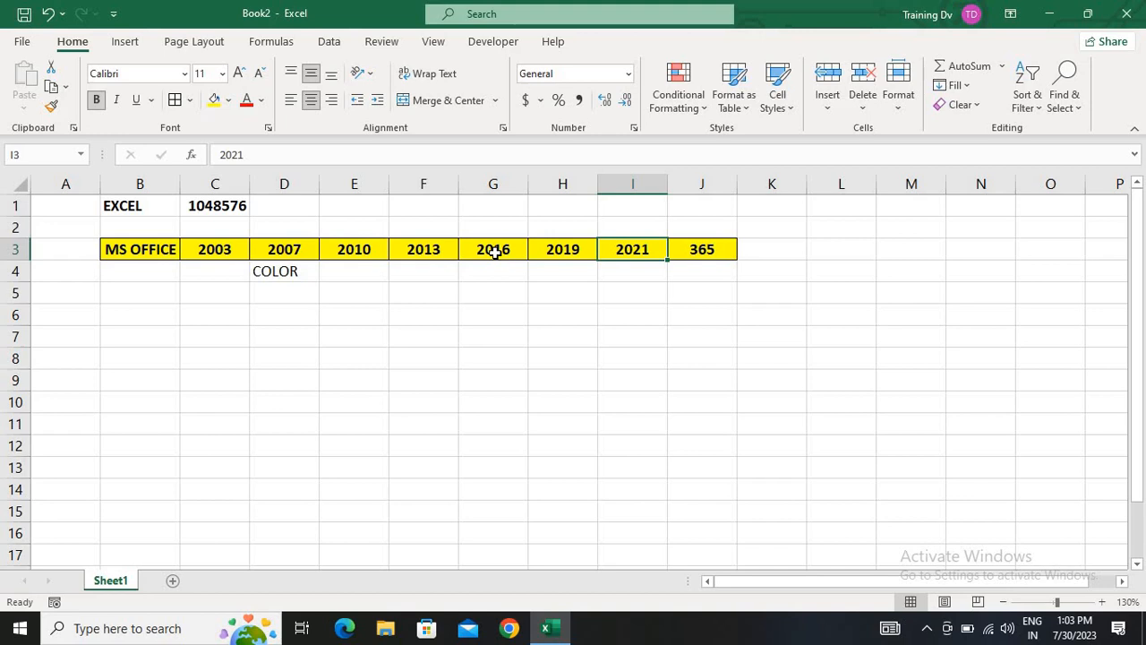
Enter POWER in cell I5, two rows below the 2021 version heading
{"action": "key", "text": "Down"}
{"action": "key", "text": "Down"}
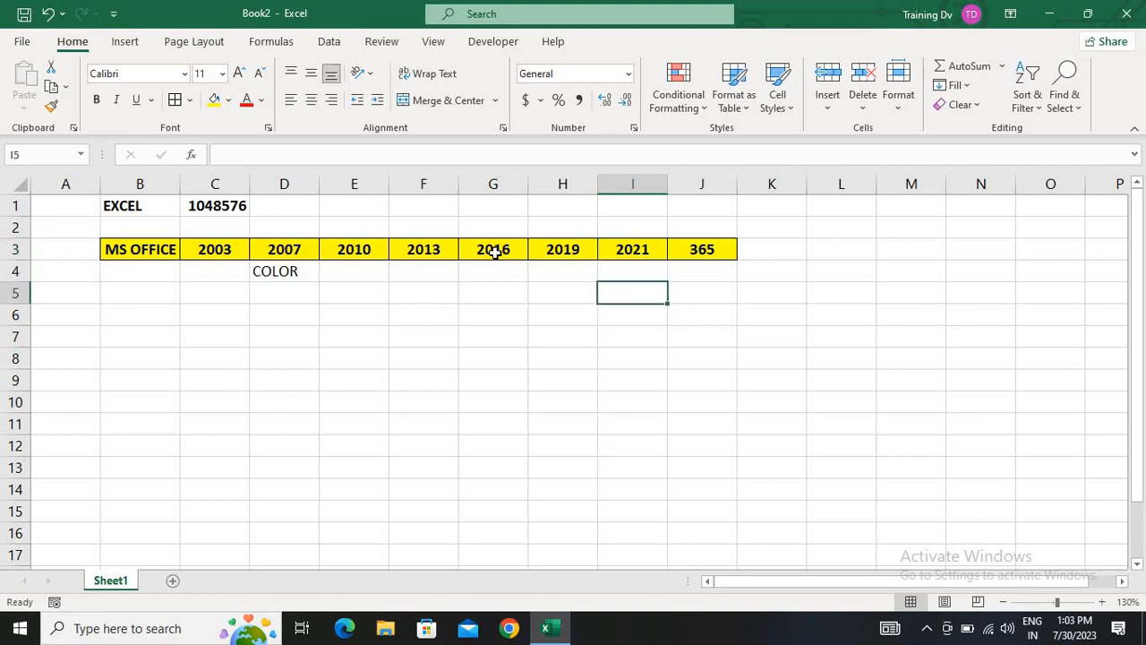
{"action": "key", "text": "Up"}
{"action": "key", "text": "Up"}
{"action": "key", "text": "Down"}
{"action": "key", "text": "Down"}
{"action": "type", "text": "POWER"}
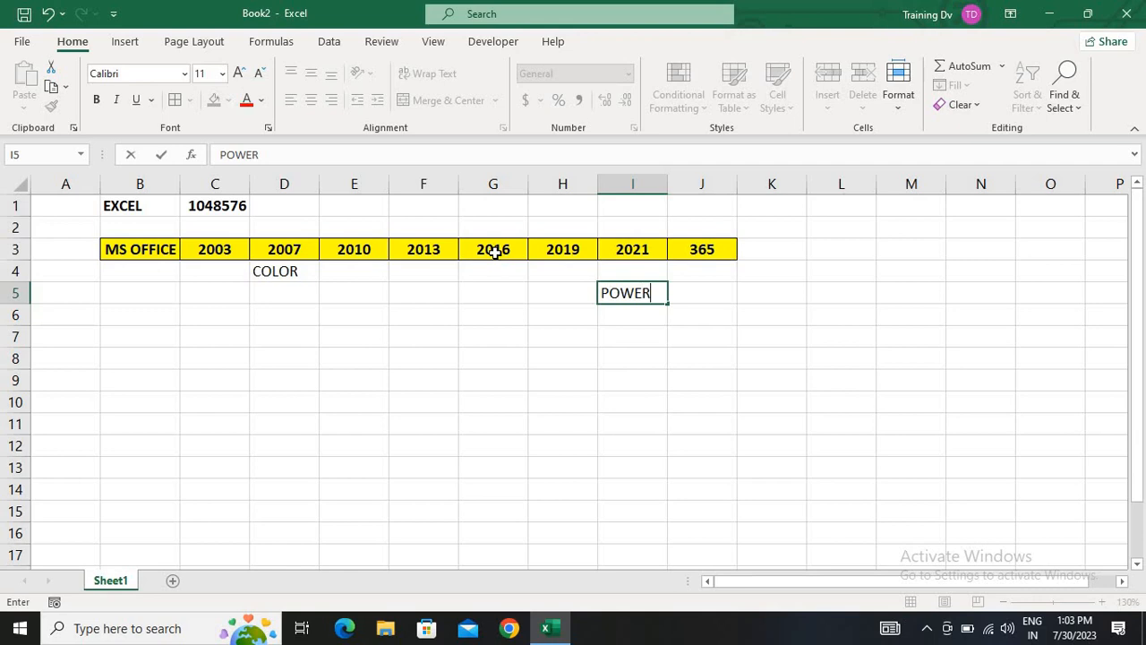
{"action": "key", "text": "Tab"}
{"action": "key", "text": "Left"}
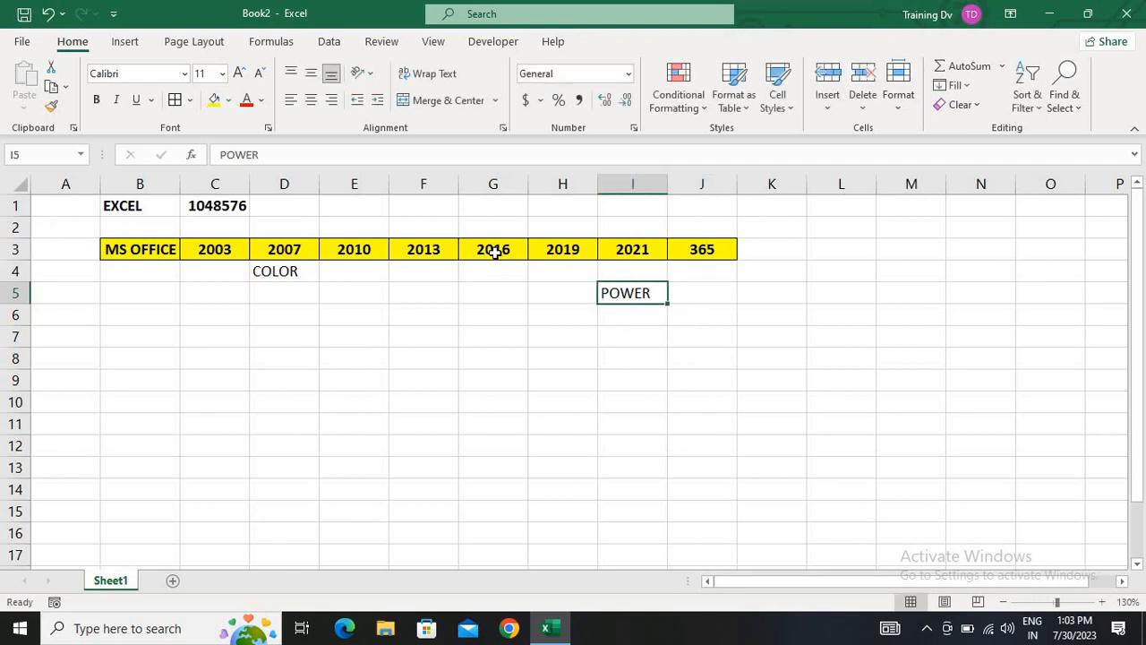
Enter QUERY in cell J5, next to the POWER entry
{"action": "key", "text": "Right"}
{"action": "type", "text": "QUERT"}
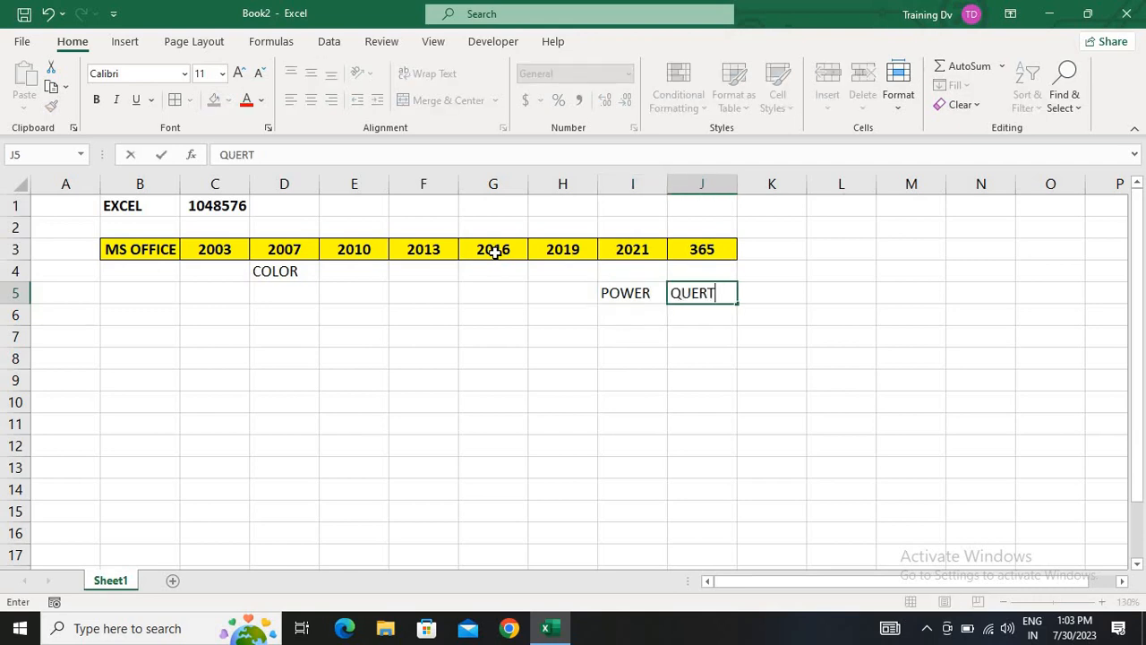
{"action": "key", "text": "BackSpace"}
{"action": "type", "text": "Y"}
{"action": "key", "text": "Return"}
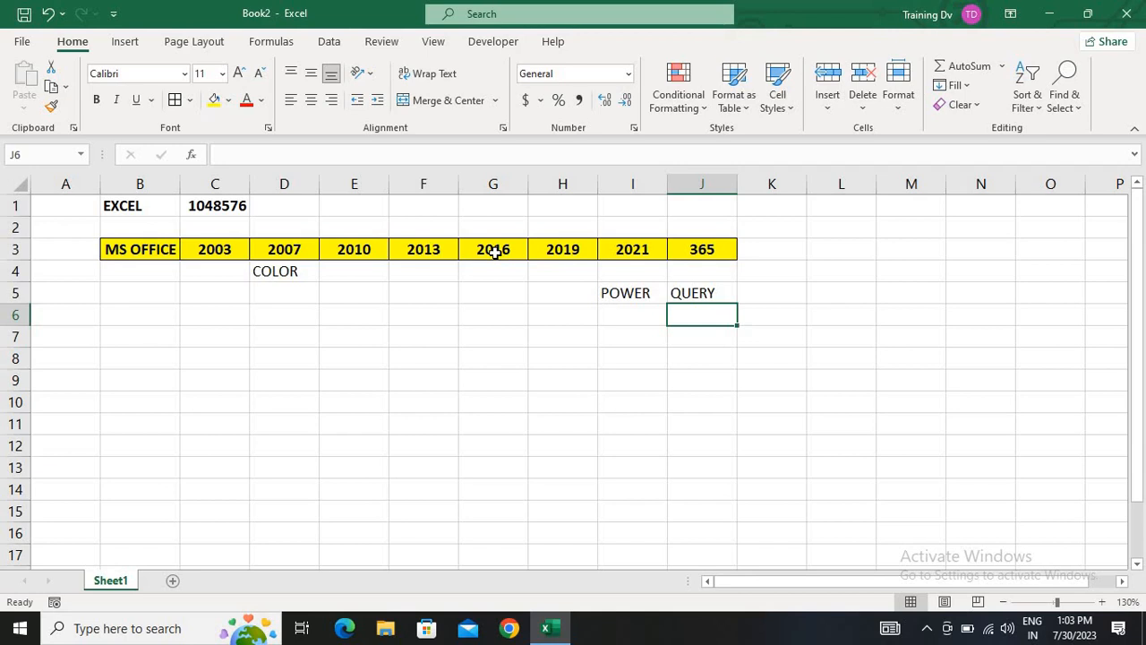
Enter EXCEL in cell C8, below the MS OFFICE table
{"action": "left_click", "coordinate": [329, 41]}
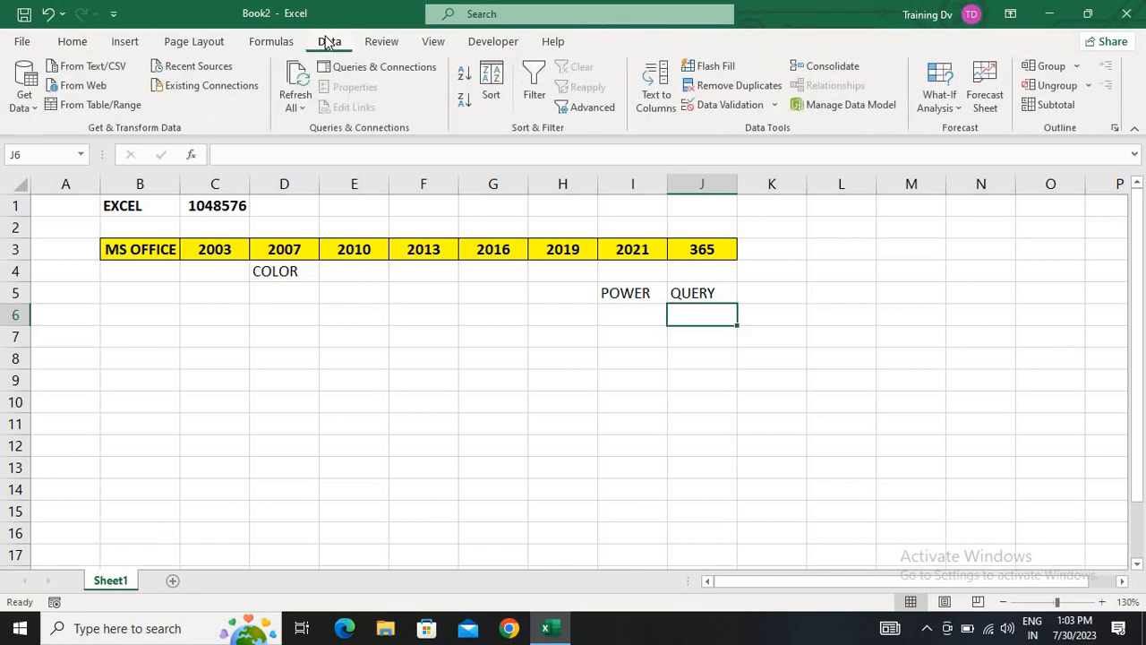
{"action": "left_click", "coordinate": [235, 355]}
{"action": "type", "text": "EXCEL"}
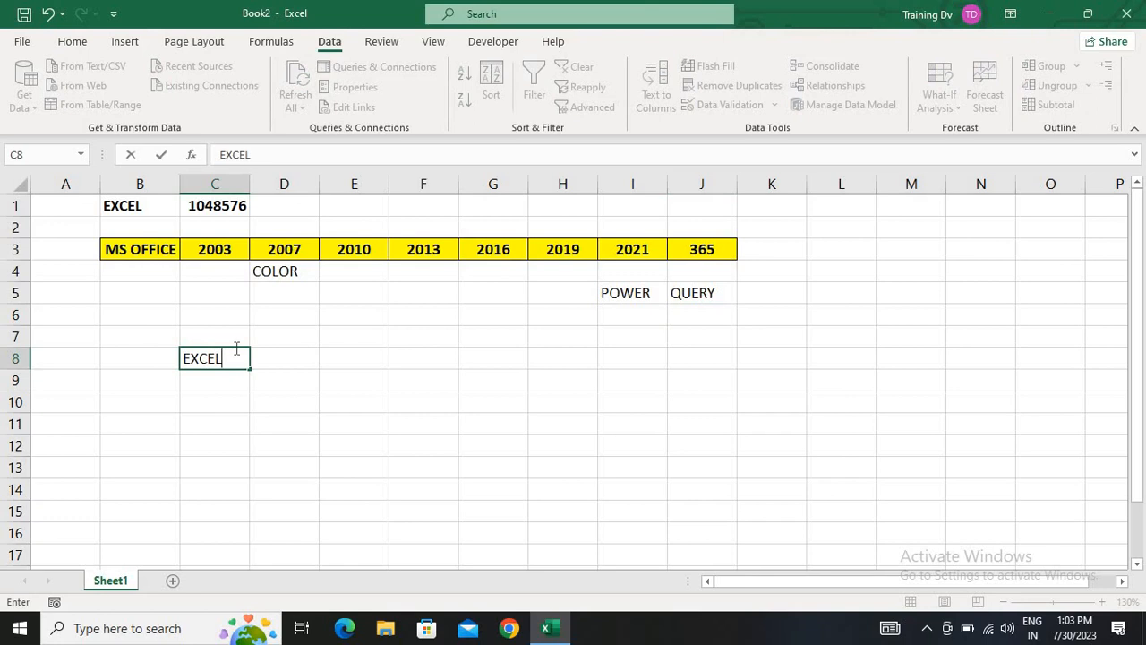
{"action": "key", "text": "Return"}
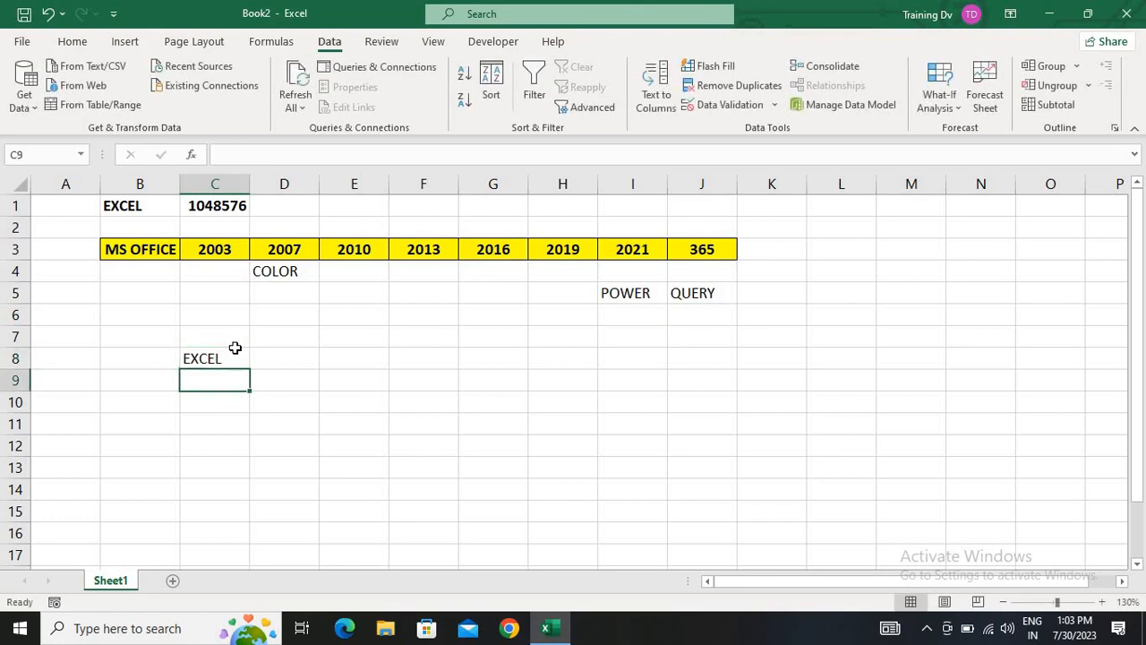
Enter the file formats XML in cell E9 and CSV in cell F9
{"action": "left_click", "coordinate": [330, 371]}
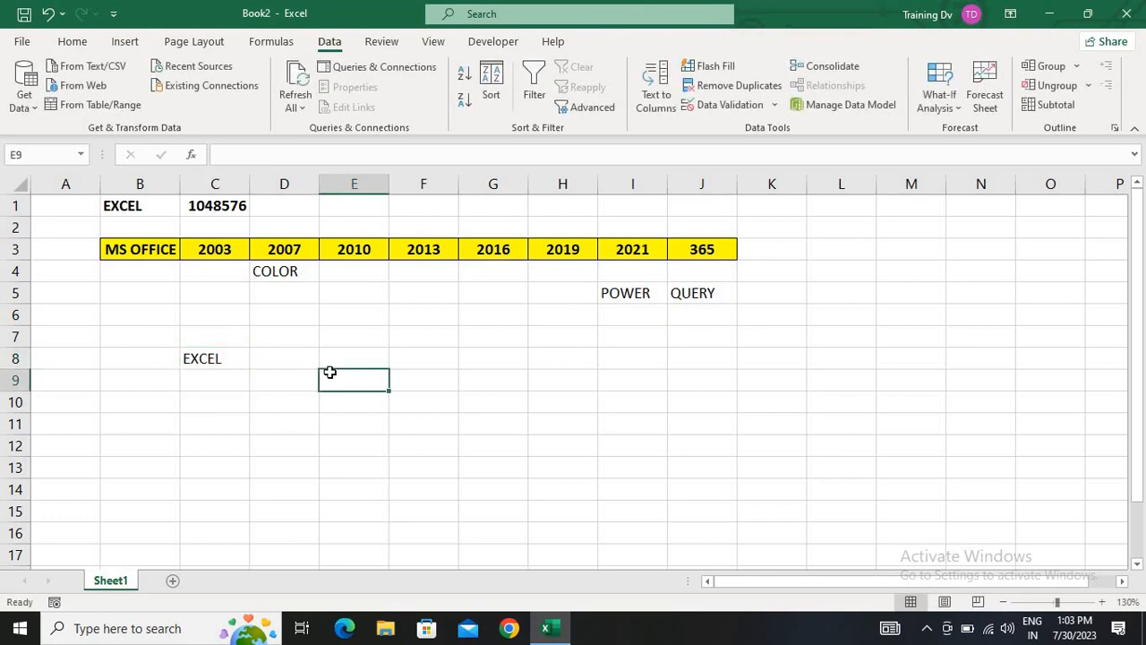
{"action": "type", "text": "XML"}
{"action": "key", "text": "Tab"}
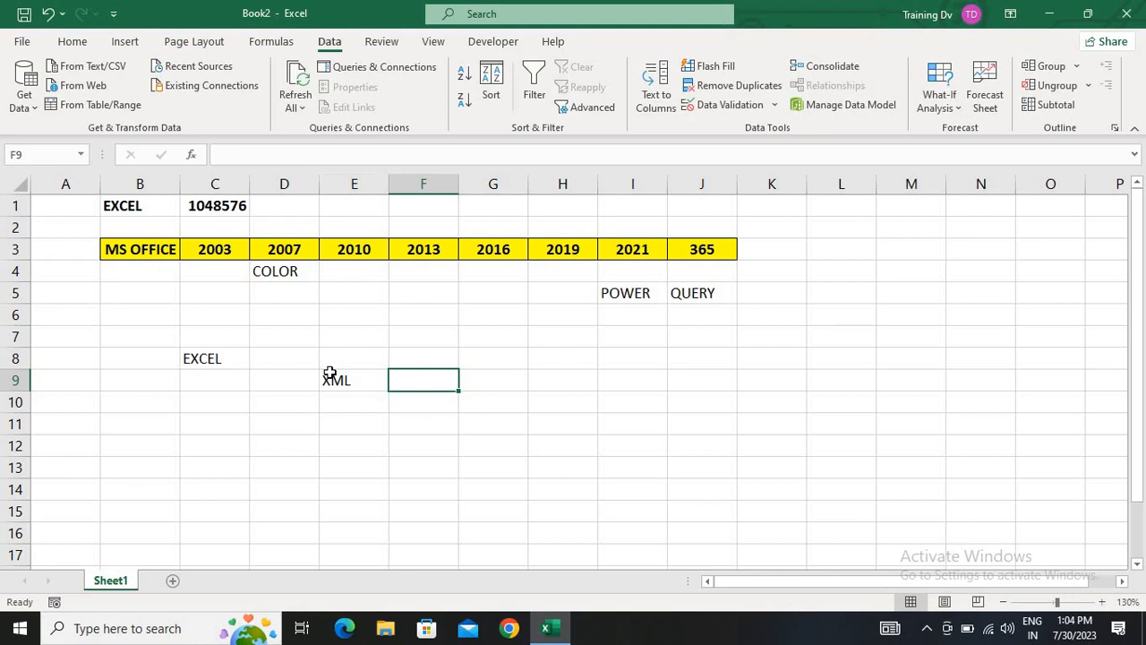
{"action": "type", "text": "CSV"}
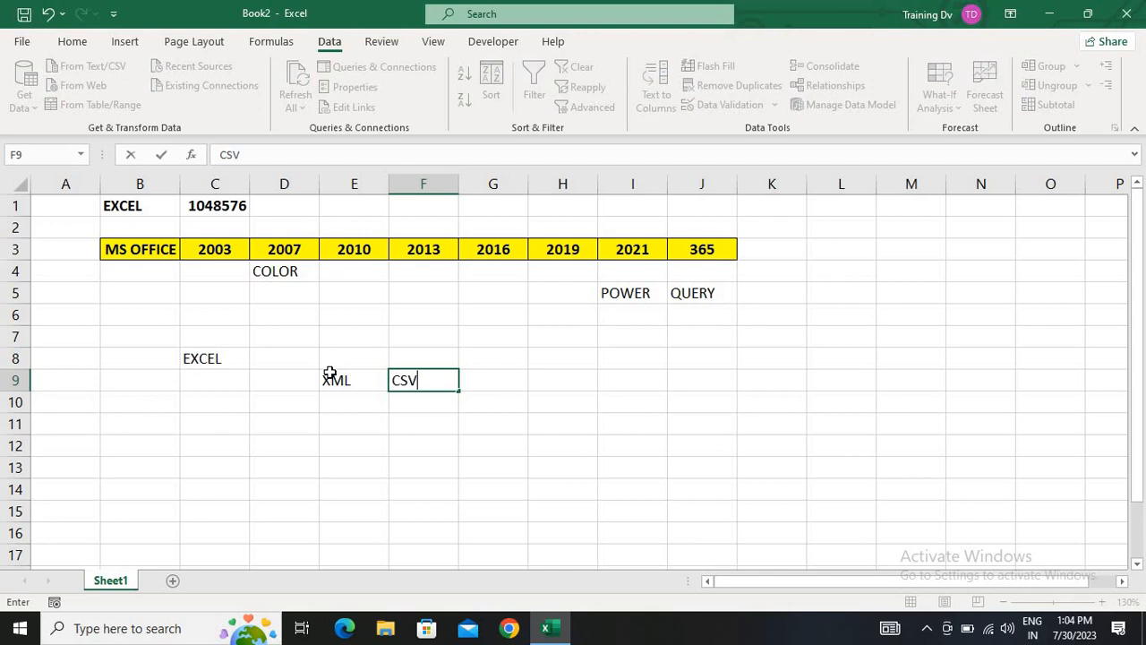
{"action": "key", "text": "Right"}
{"action": "key", "text": "Left"}
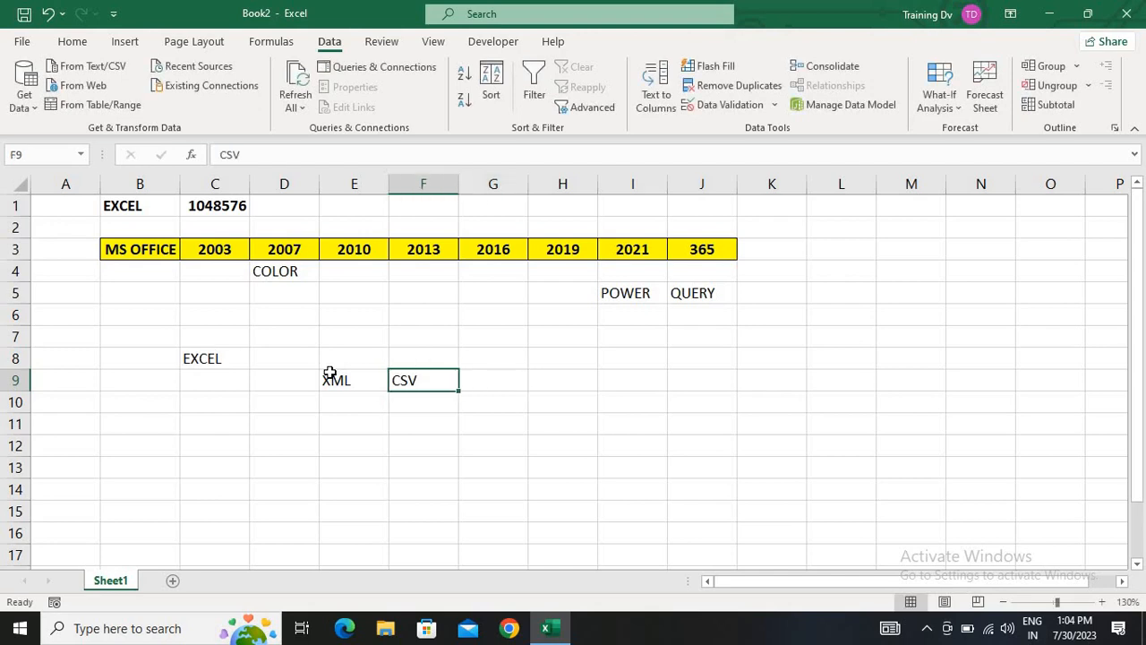
Make the XML and CSV cells E9:F9 bold and centre them horizontally and vertically
{"action": "key", "text": "shift+Left"}
{"action": "key", "text": "ctrl+b"}
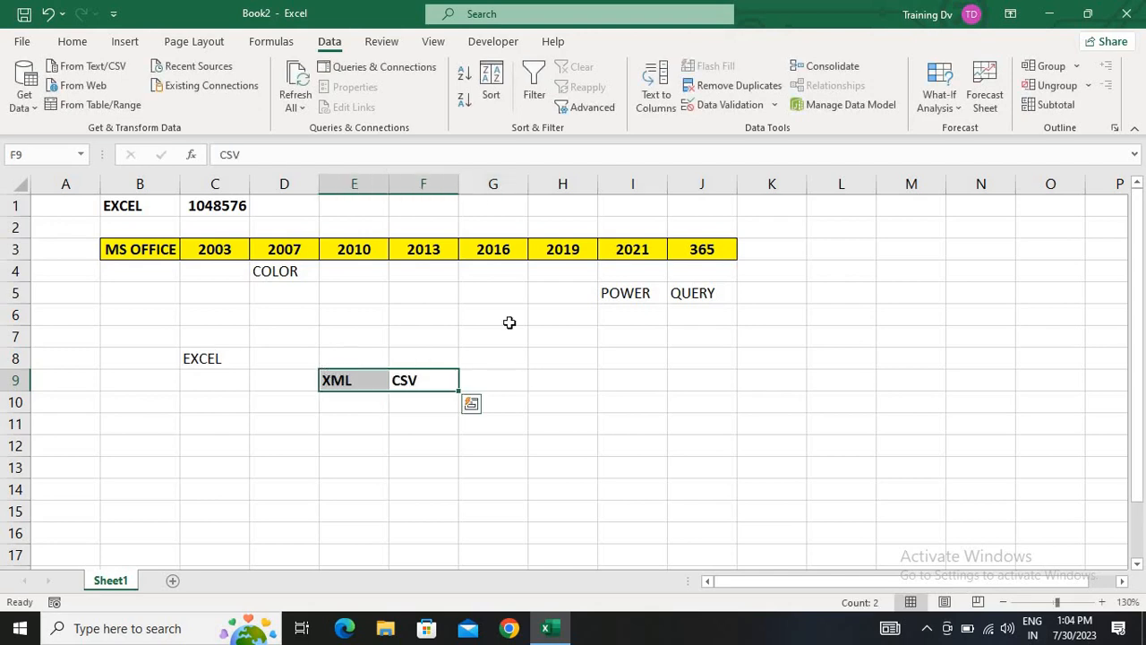
{"action": "left_click", "coordinate": [71, 41]}
{"action": "left_click", "coordinate": [310, 99]}
{"action": "left_click", "coordinate": [311, 74]}
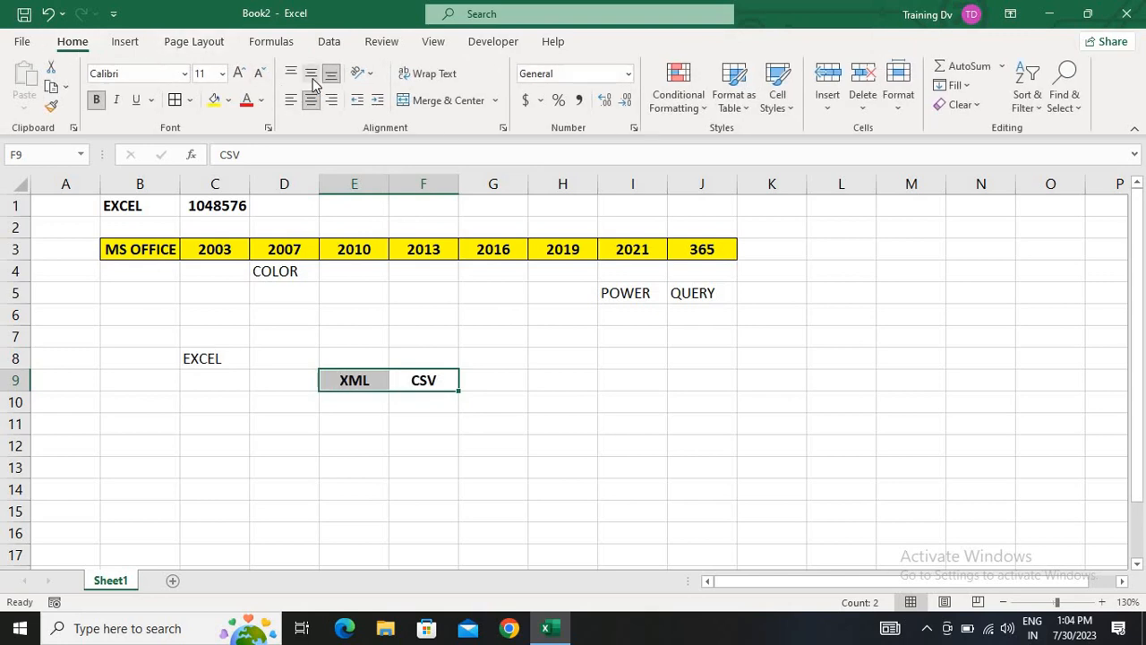
{"action": "left_click", "coordinate": [231, 360]}
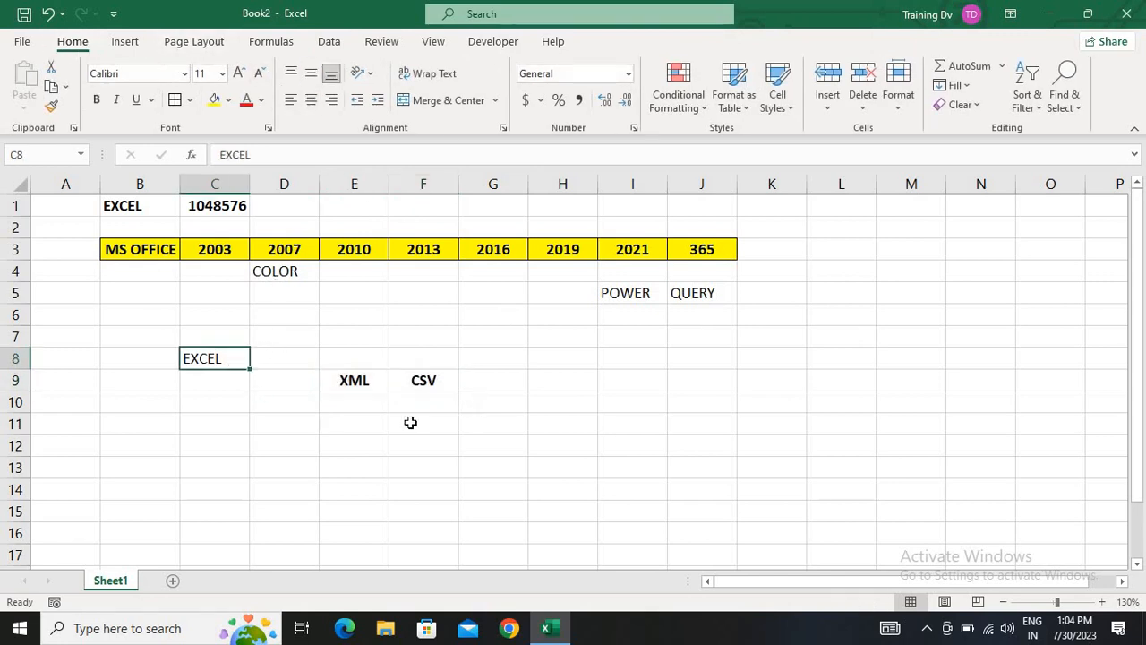
{"action": "left_click", "coordinate": [354, 377]}
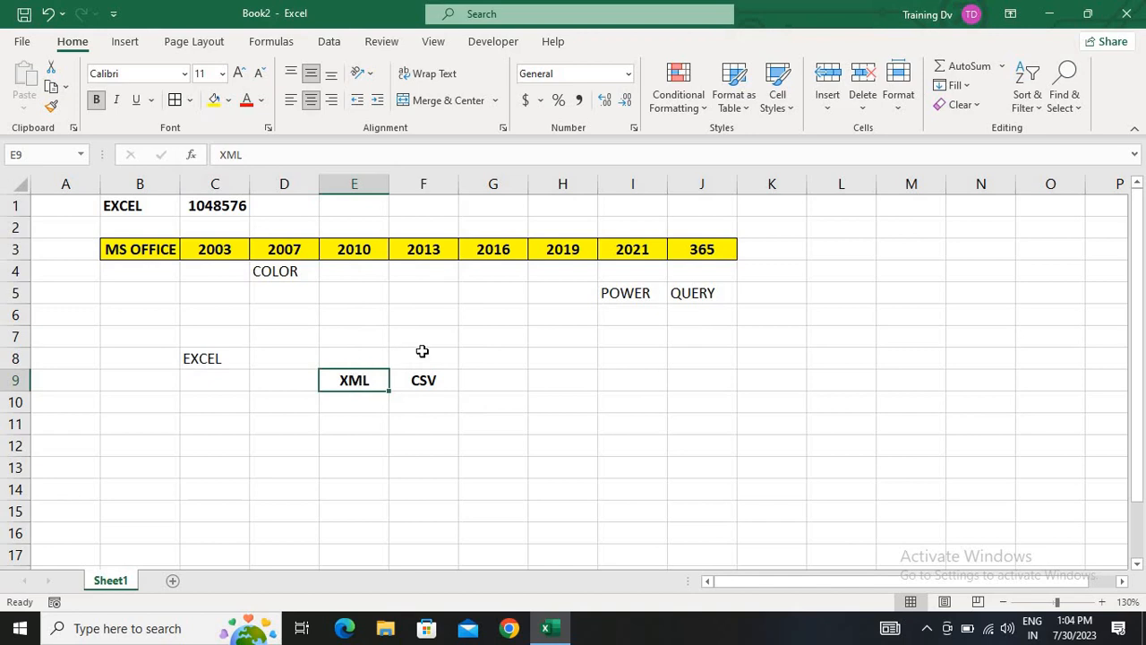
{"action": "left_click", "coordinate": [422, 351]}
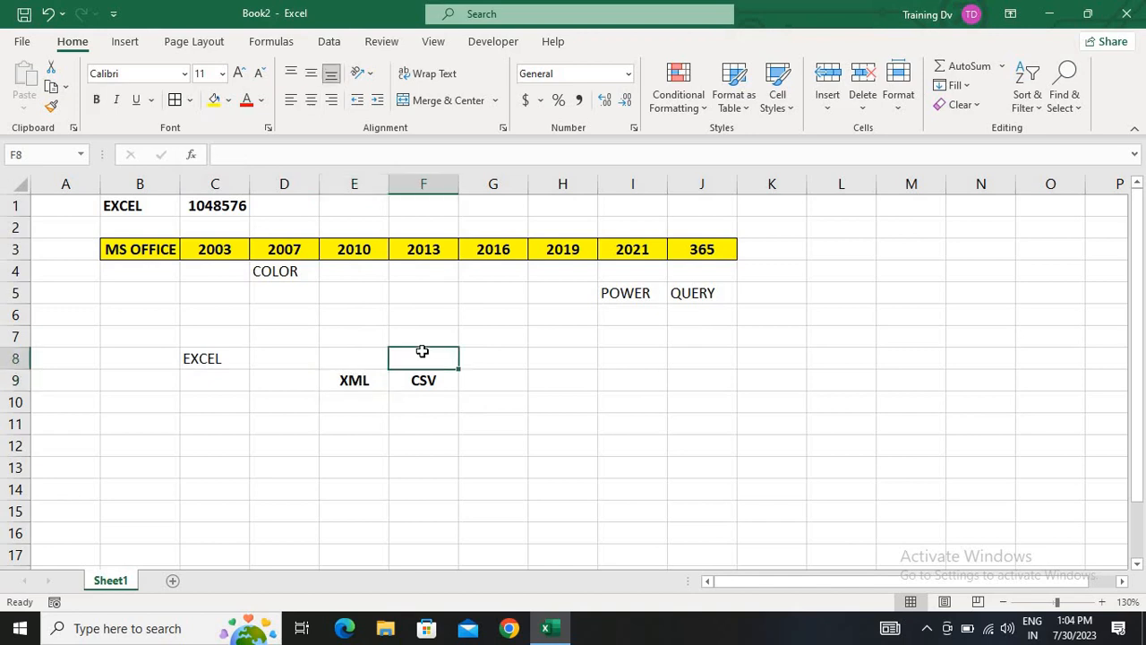
Examine the Get Data import sources for files, databases, Azure, online services and other sources
{"action": "left_click", "coordinate": [333, 41]}
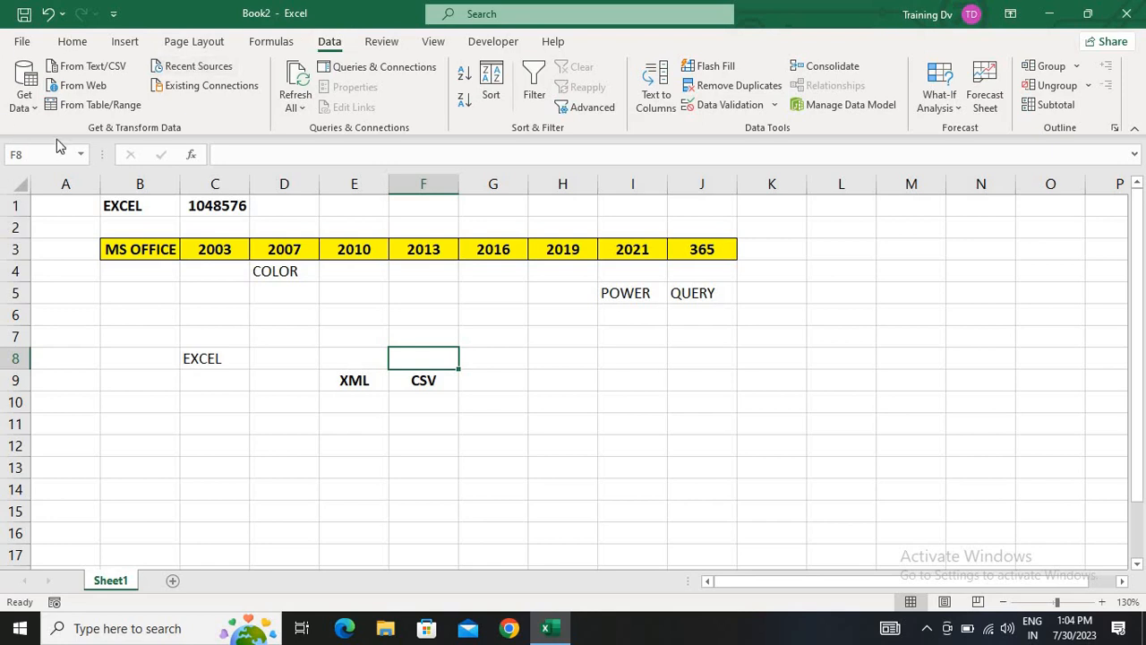
{"action": "left_click", "coordinate": [35, 106]}
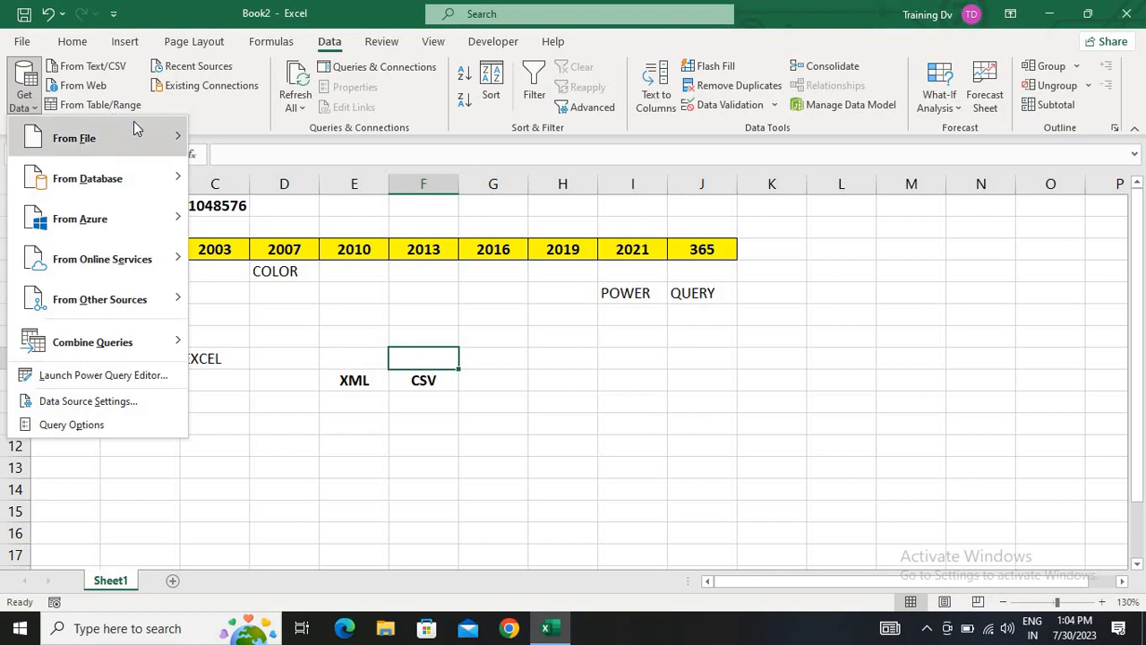
{"action": "mouse_move", "coordinate": [172, 141]}
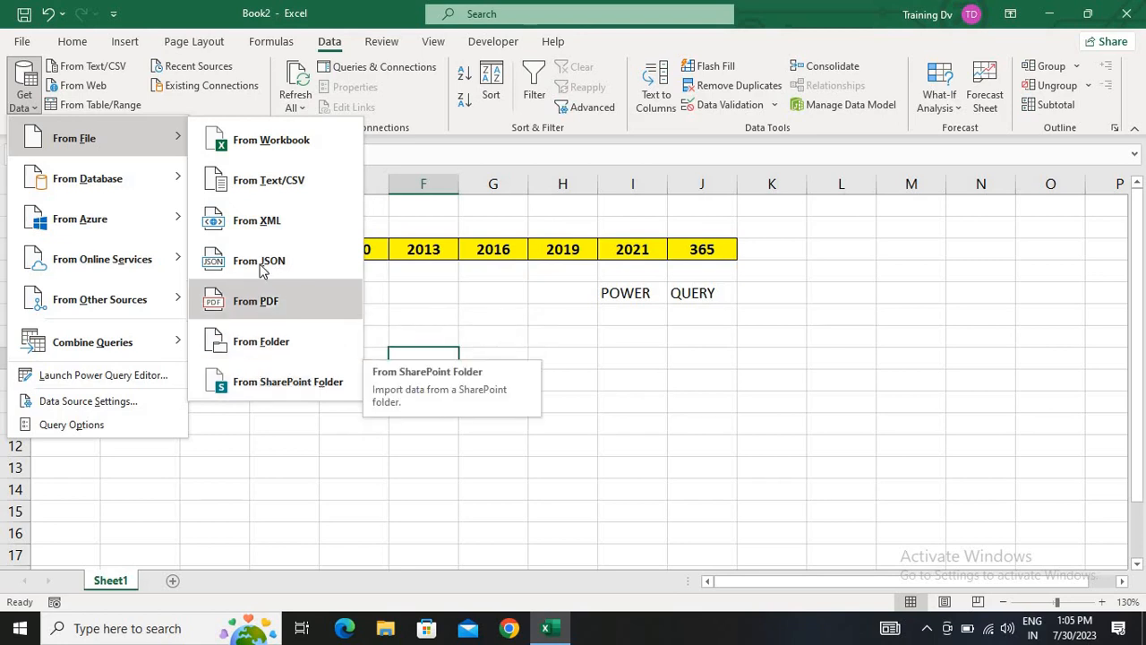
{"action": "mouse_move", "coordinate": [152, 182]}
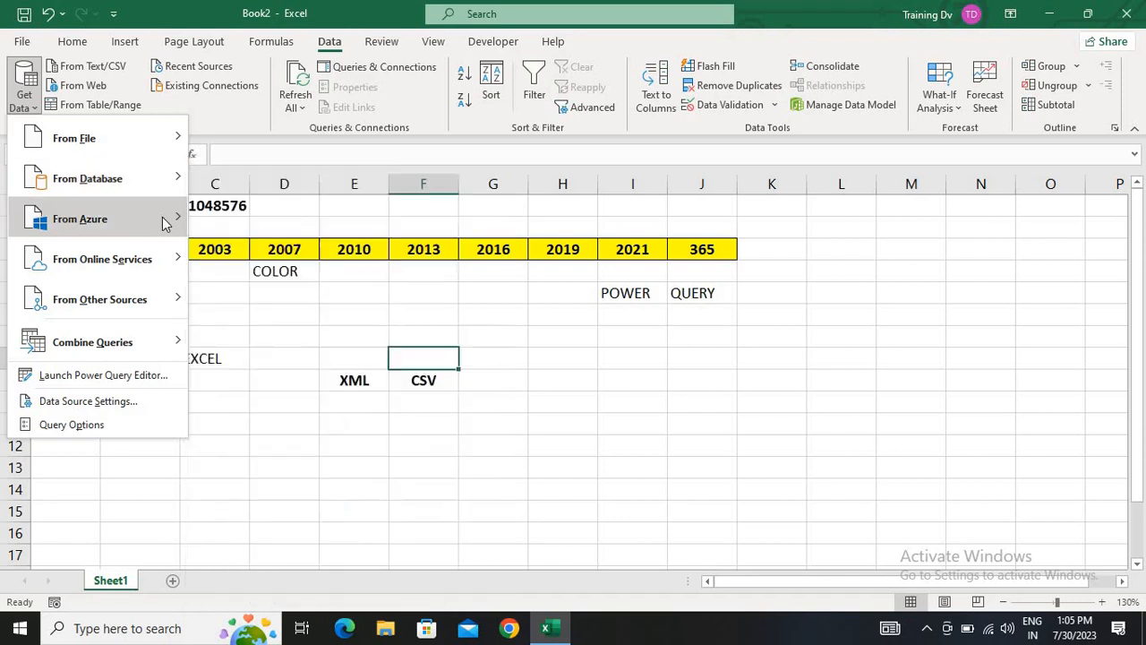
{"action": "mouse_move", "coordinate": [163, 223]}
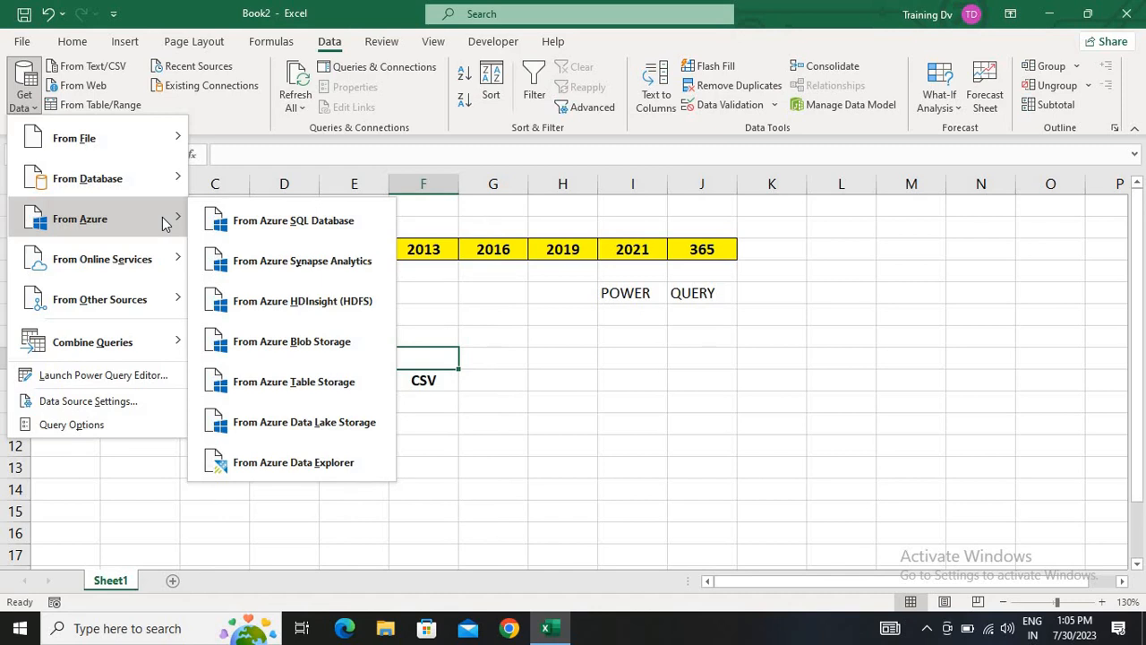
{"action": "mouse_move", "coordinate": [162, 260]}
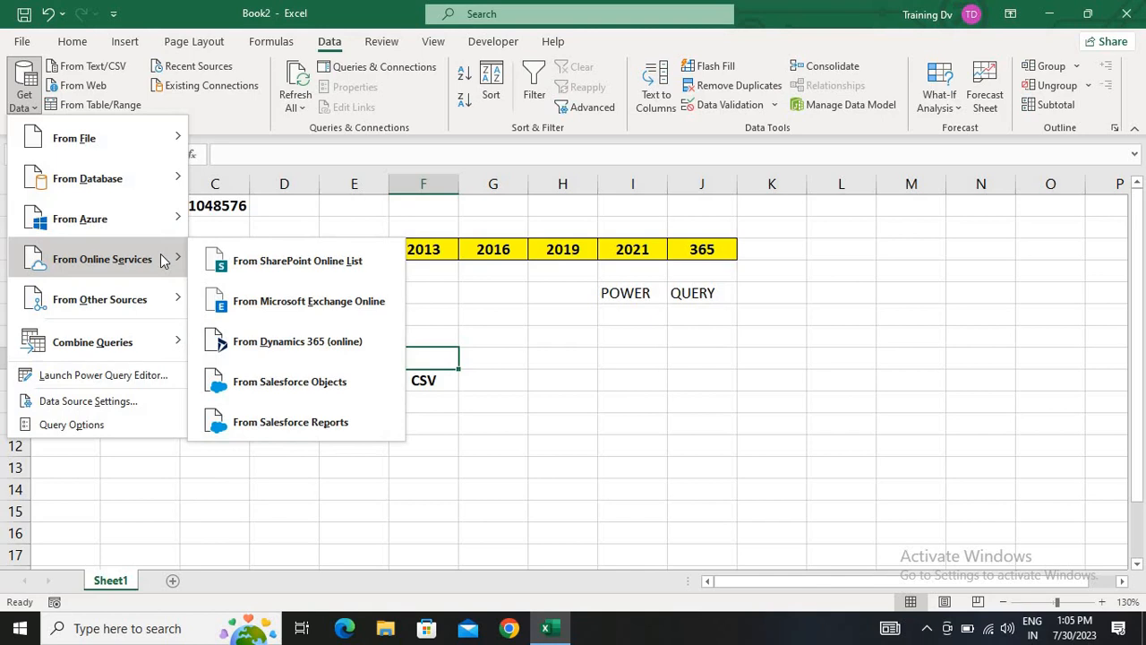
{"action": "mouse_move", "coordinate": [145, 313]}
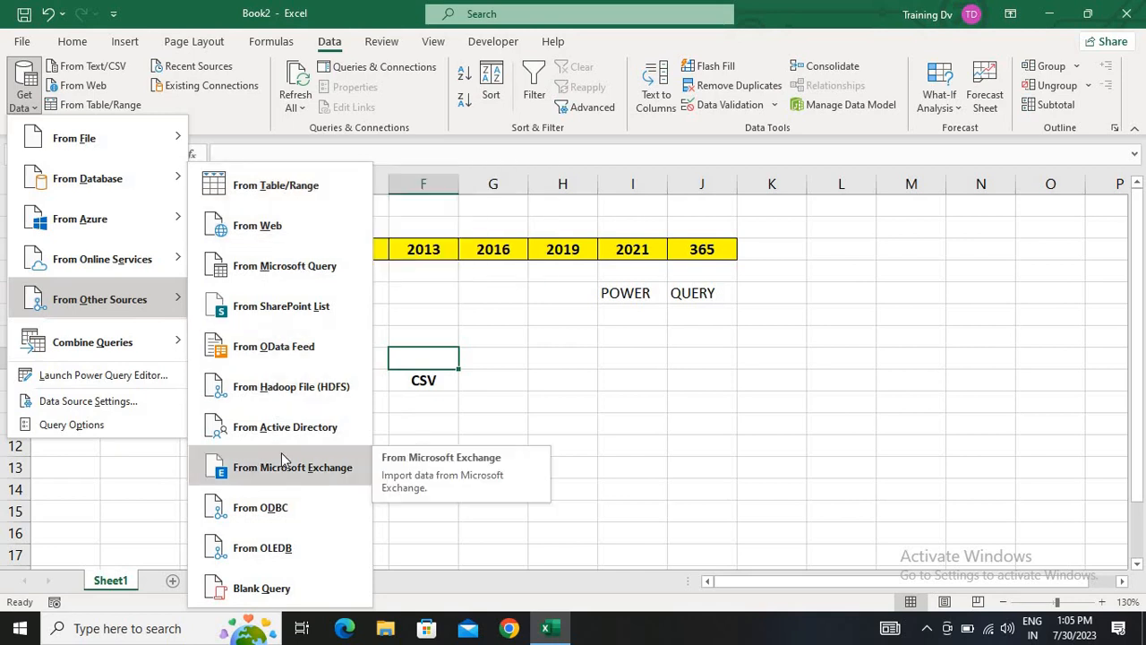
{"action": "left_click", "coordinate": [614, 328]}
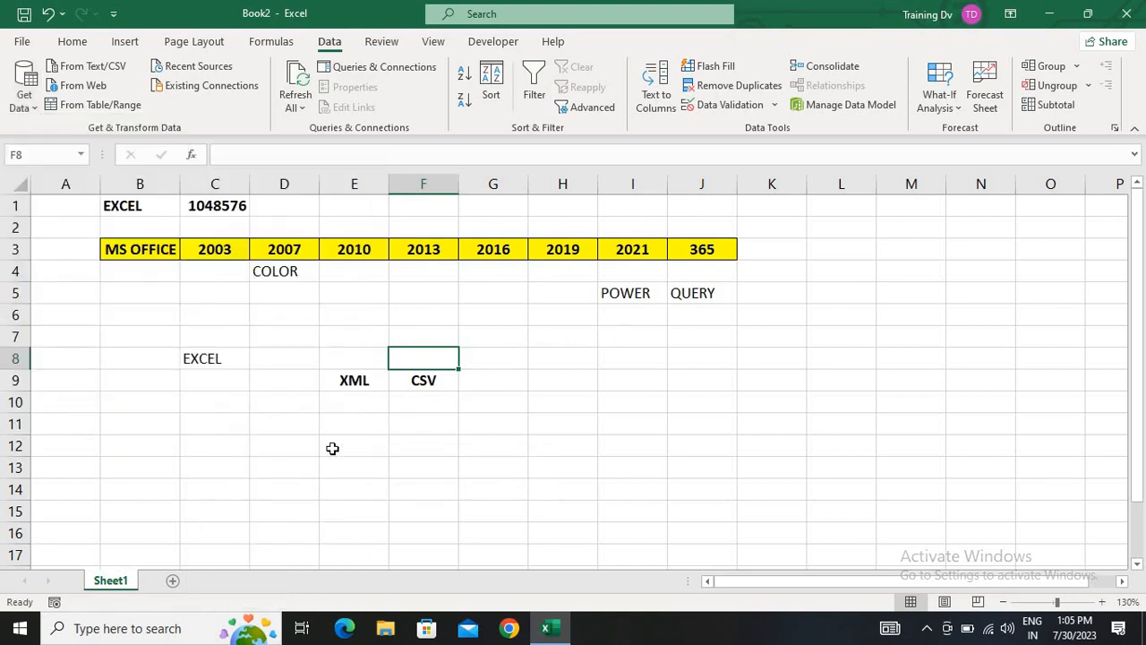
Add a new blank worksheet to the workbook and select its cell B1
{"action": "left_click", "coordinate": [173, 581]}
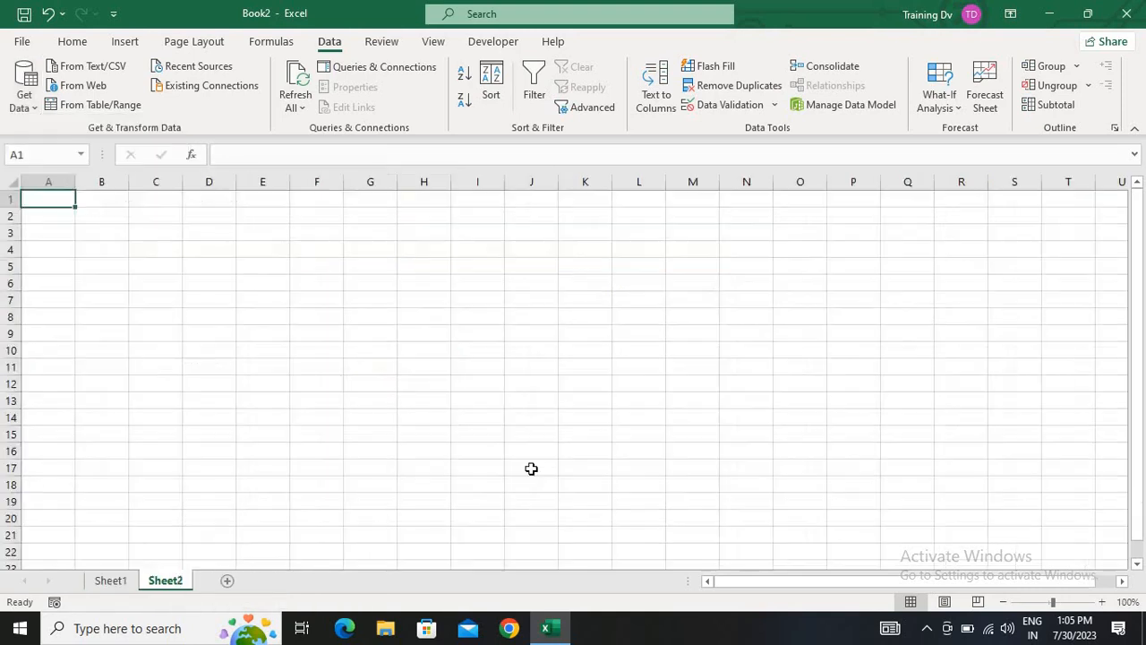
{"action": "left_click", "coordinate": [1072, 602]}
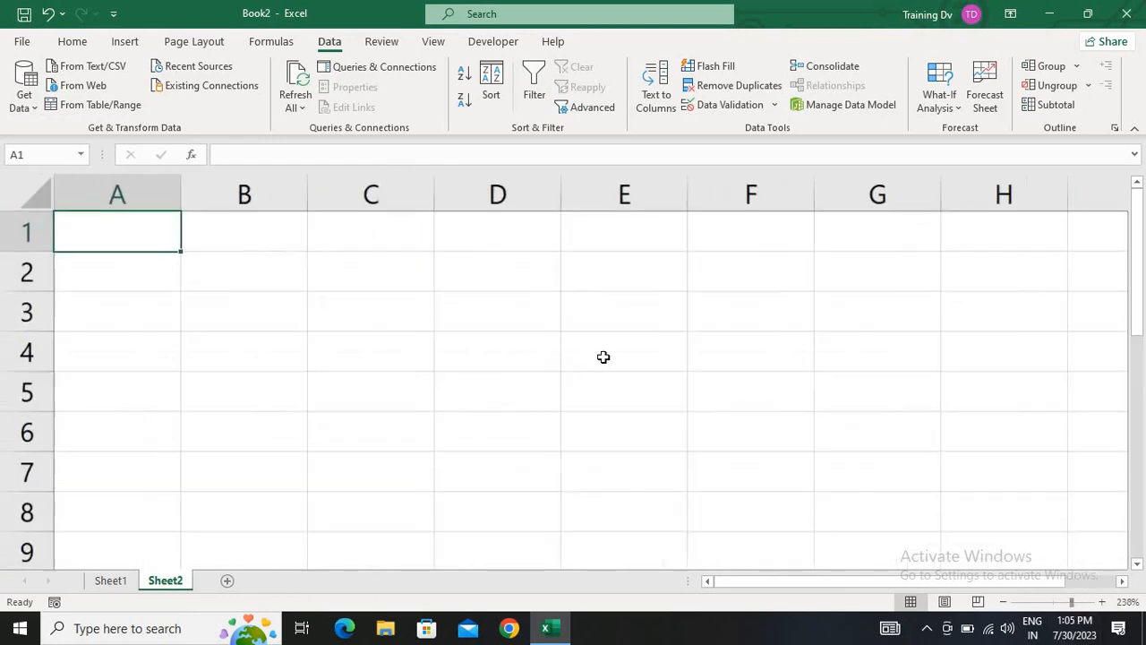
{"action": "left_click", "coordinate": [197, 217]}
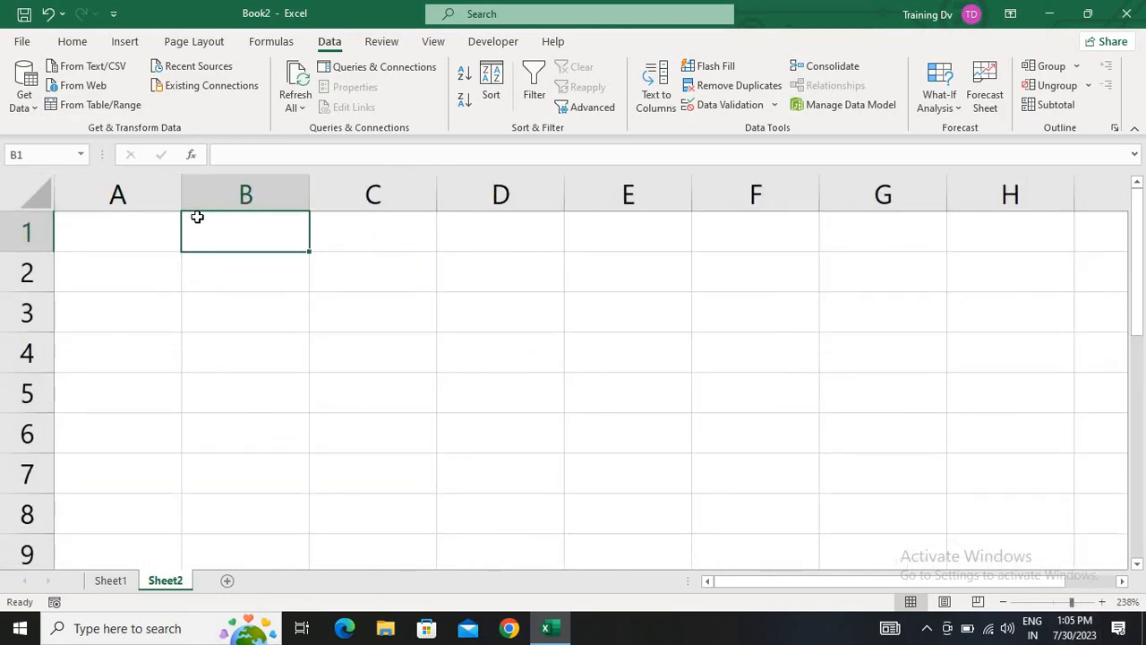
Import the DATA MORE THAN CSV file from the Desktop and open it for transformation in the Power Query Editor
{"action": "left_click", "coordinate": [32, 101]}
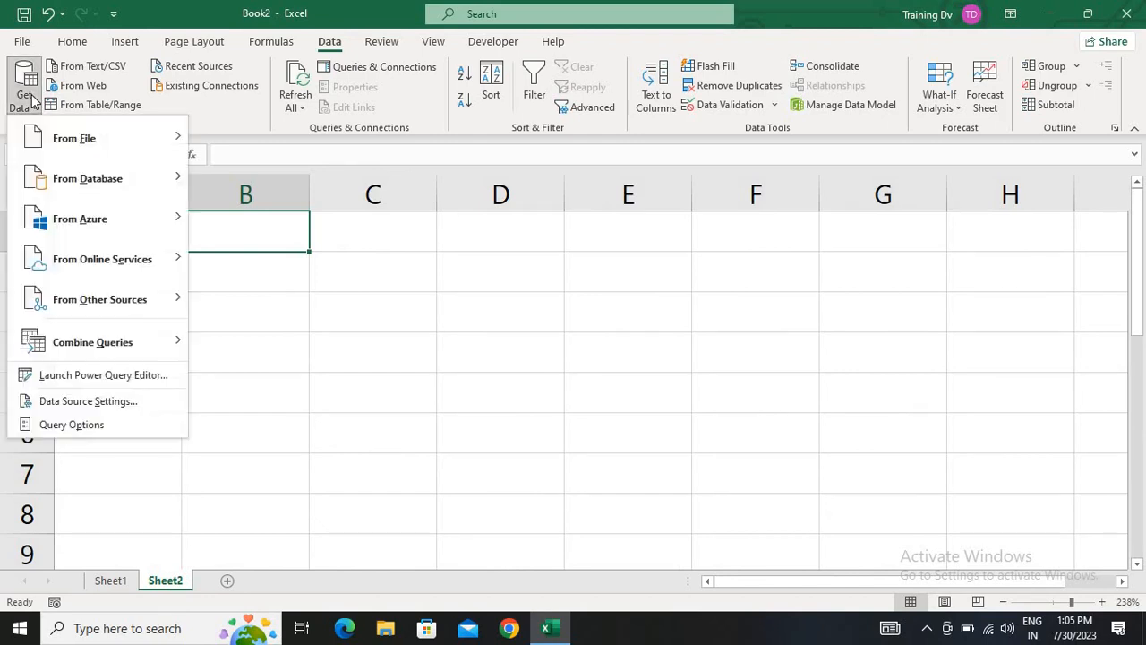
{"action": "mouse_move", "coordinate": [66, 138]}
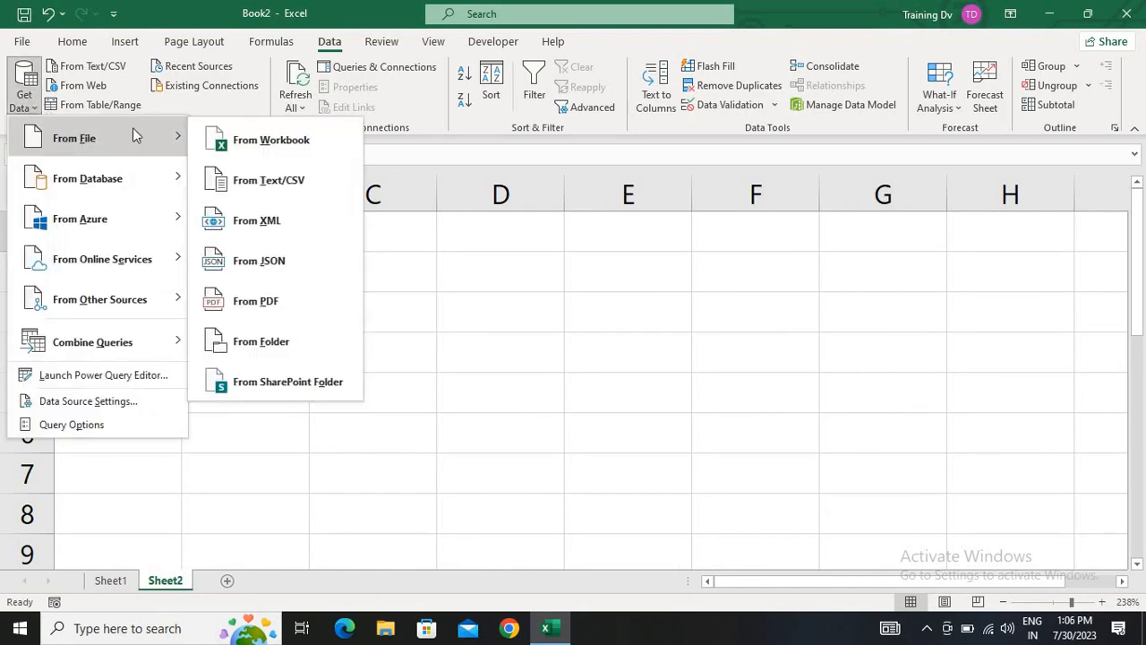
{"action": "left_click", "coordinate": [269, 178]}
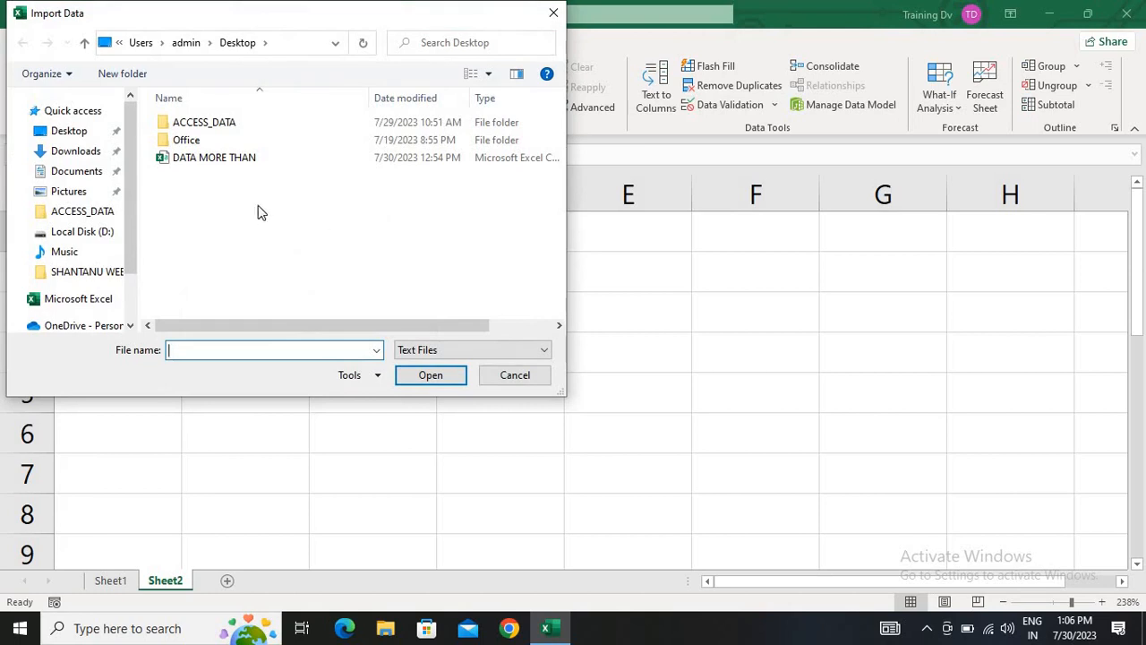
{"action": "left_click", "coordinate": [88, 135]}
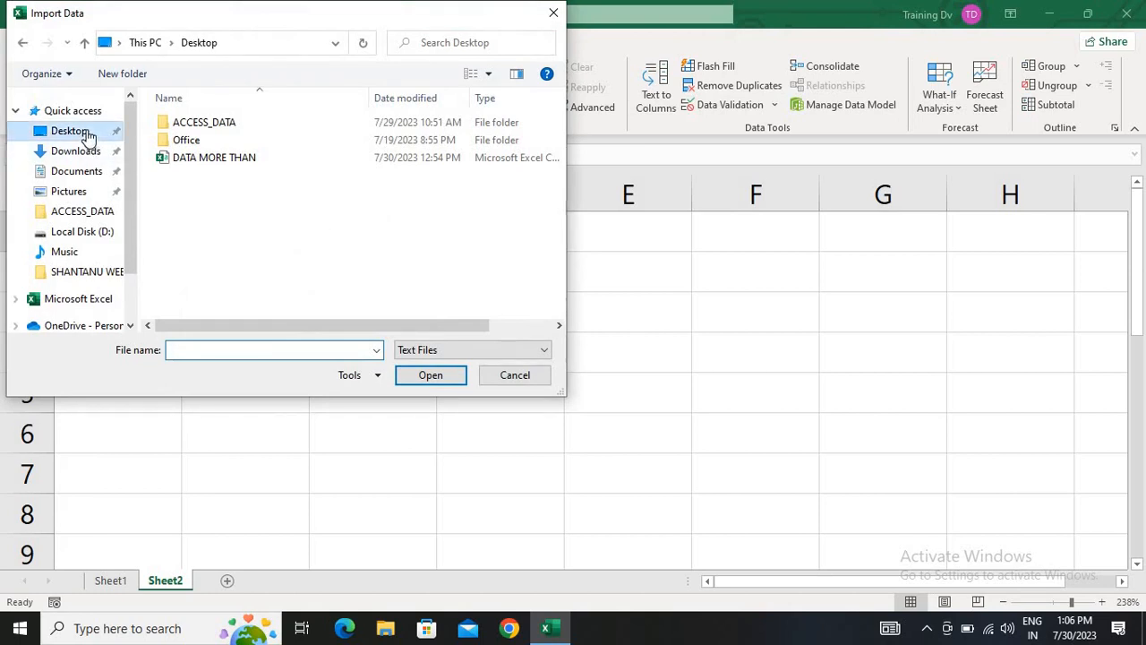
{"action": "left_click", "coordinate": [219, 164]}
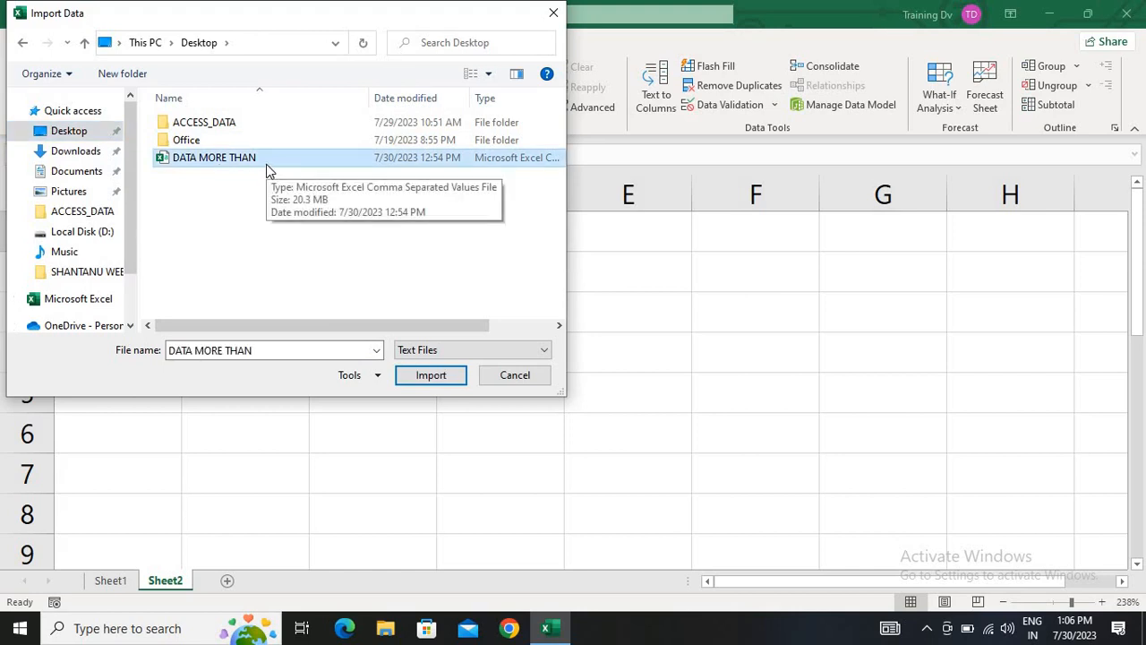
{"action": "left_click", "coordinate": [421, 375]}
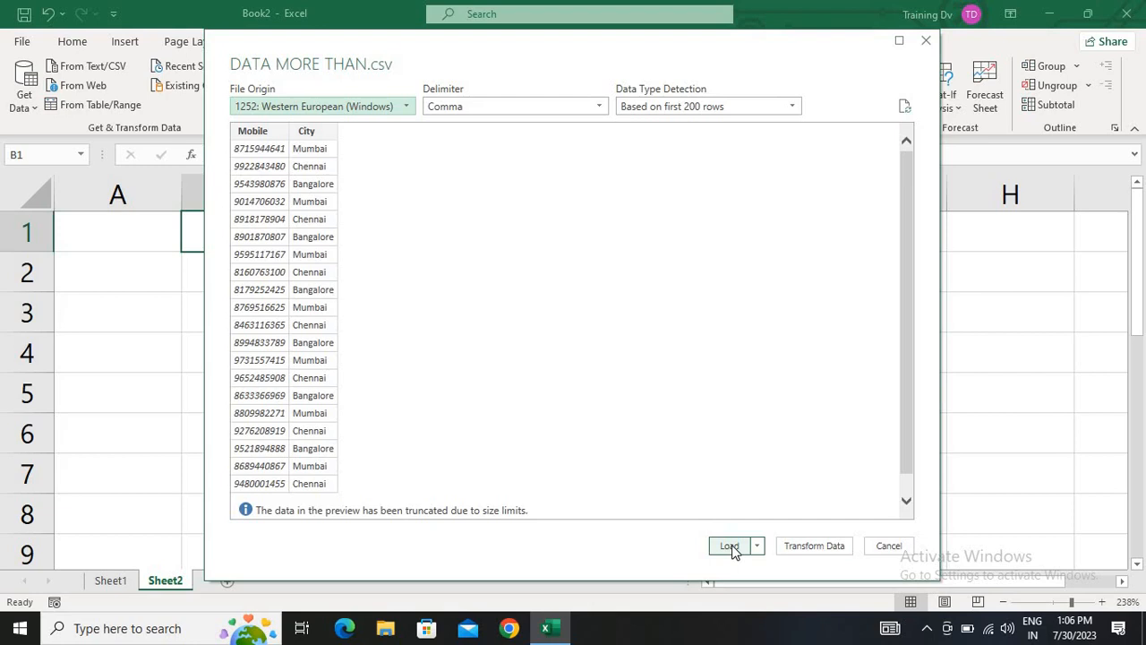
{"action": "left_click", "coordinate": [813, 549]}
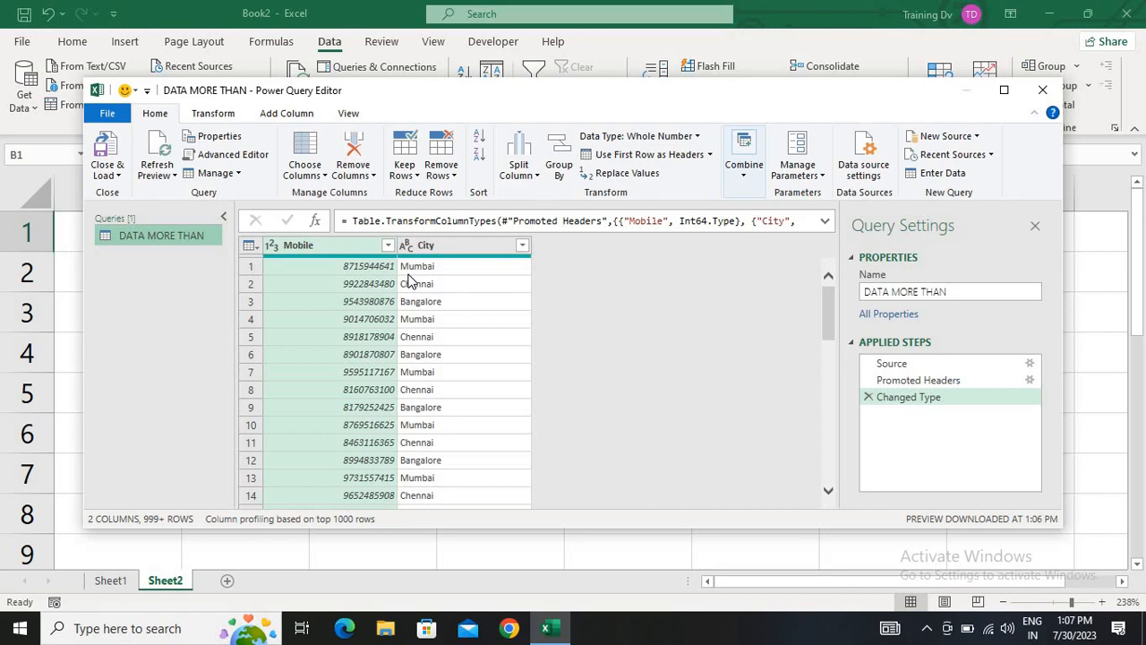
Look through the first rows of the Mobile column and move over to the City column
{"action": "left_click", "coordinate": [315, 285]}
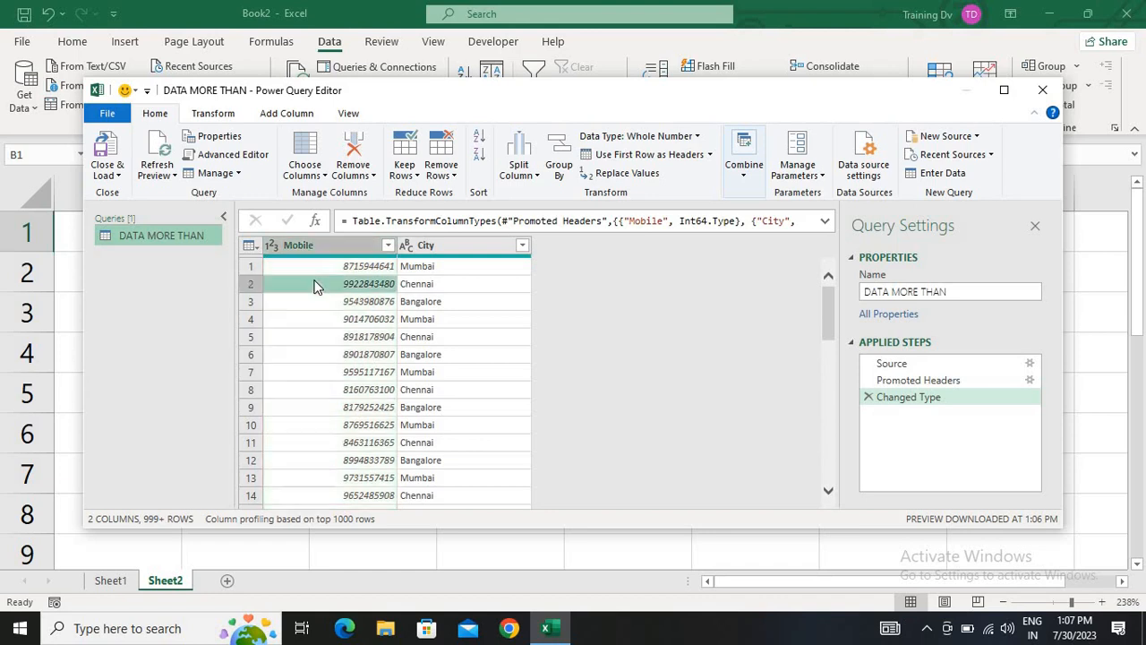
{"action": "key", "text": "Down"}
{"action": "key", "text": "Down"}
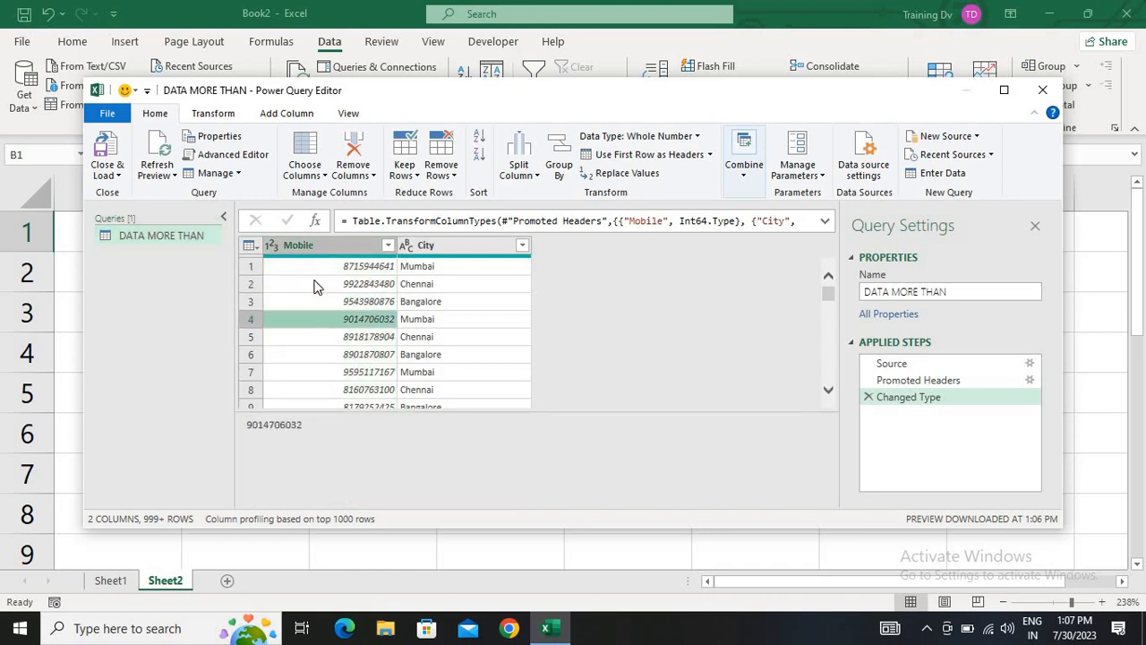
{"action": "key", "text": "Down"}
{"action": "key", "text": "Down"}
{"action": "key", "text": "Down"}
{"action": "key", "text": "Down"}
{"action": "key", "text": "Up"}
{"action": "key", "text": "Up"}
{"action": "key", "text": "Up"}
{"action": "key", "text": "Up"}
{"action": "key", "text": "Up"}
{"action": "key", "text": "Up"}
{"action": "key", "text": "Up"}
{"action": "key", "text": "Up"}
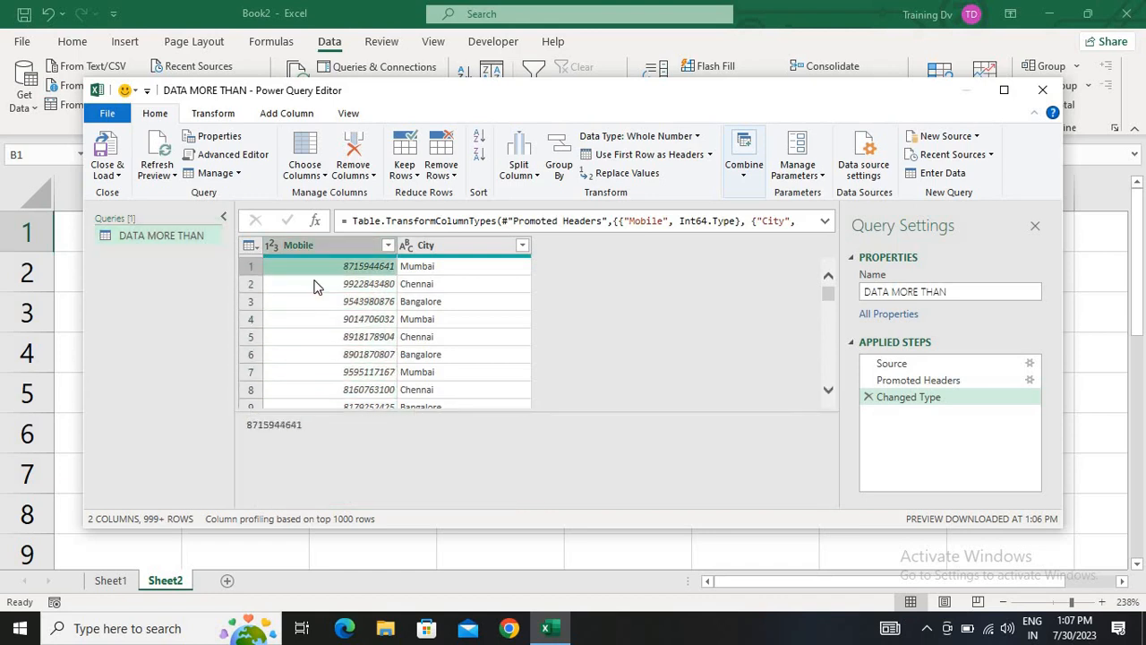
{"action": "key", "text": "Right"}
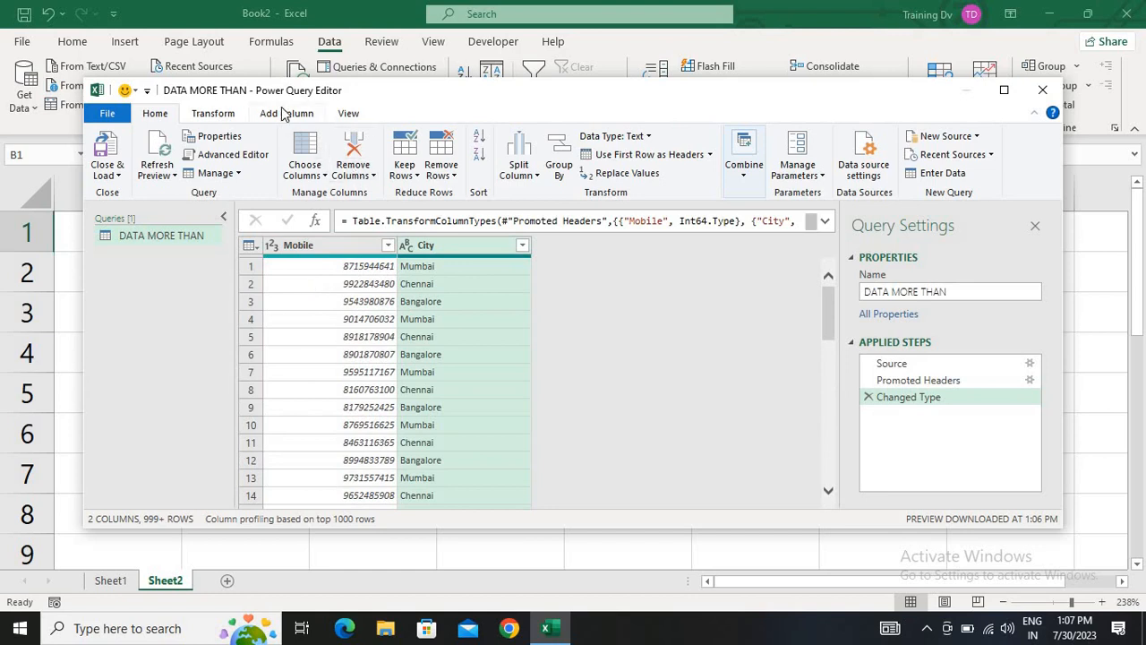
Examine the Mobile column's filter values and the tools for adding and transforming columns
{"action": "left_click", "coordinate": [283, 113]}
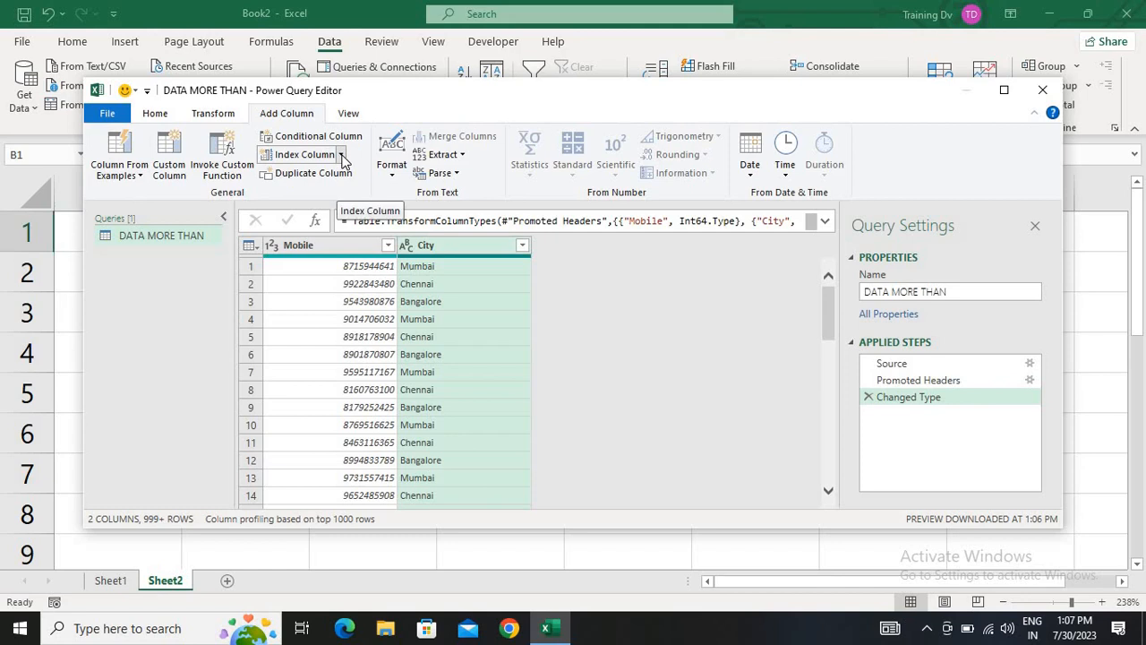
{"action": "left_click", "coordinate": [388, 246]}
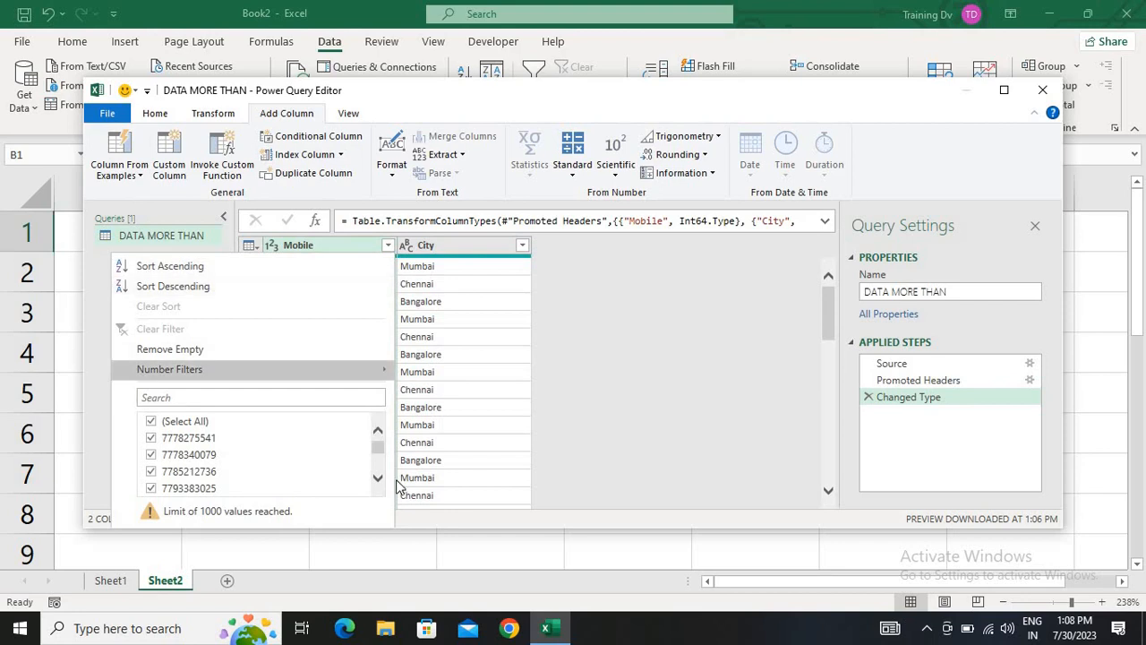
{"action": "left_click", "coordinate": [377, 479]}
{"action": "left_click", "coordinate": [378, 478]}
{"action": "left_click", "coordinate": [378, 478]}
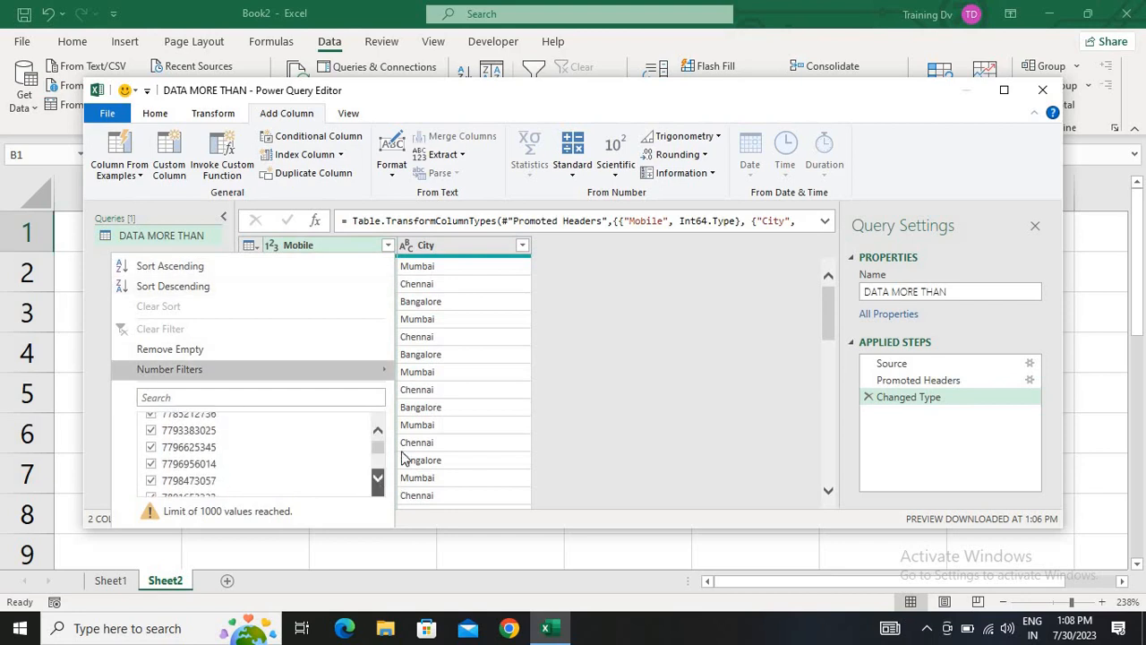
{"action": "left_click", "coordinate": [514, 282]}
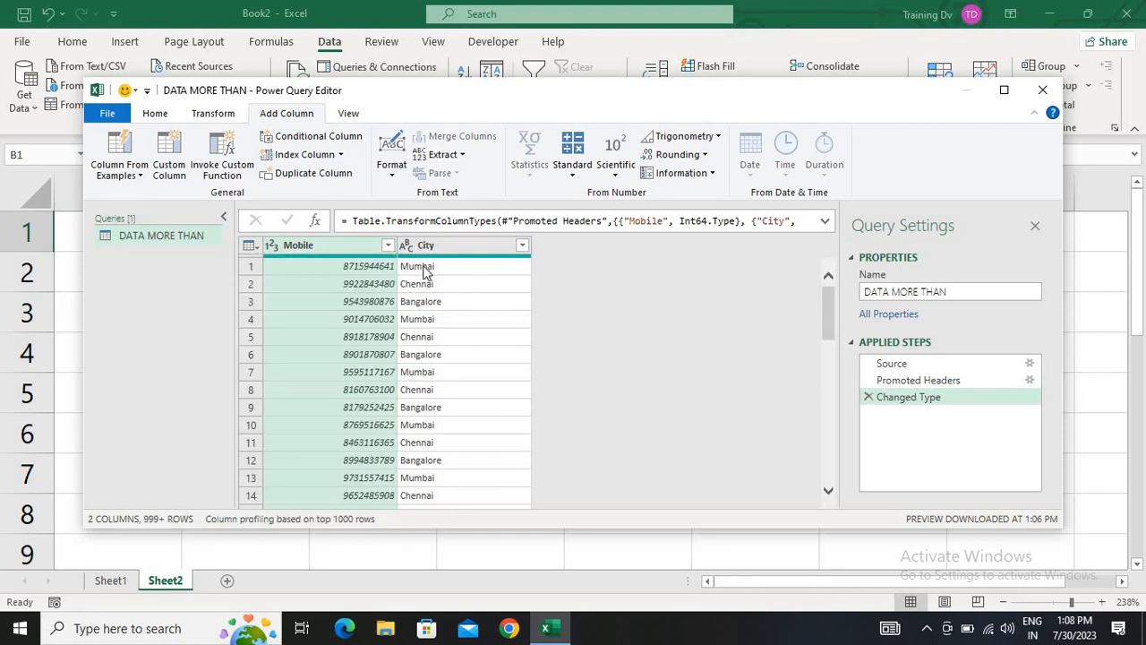
{"action": "left_click", "coordinate": [197, 119]}
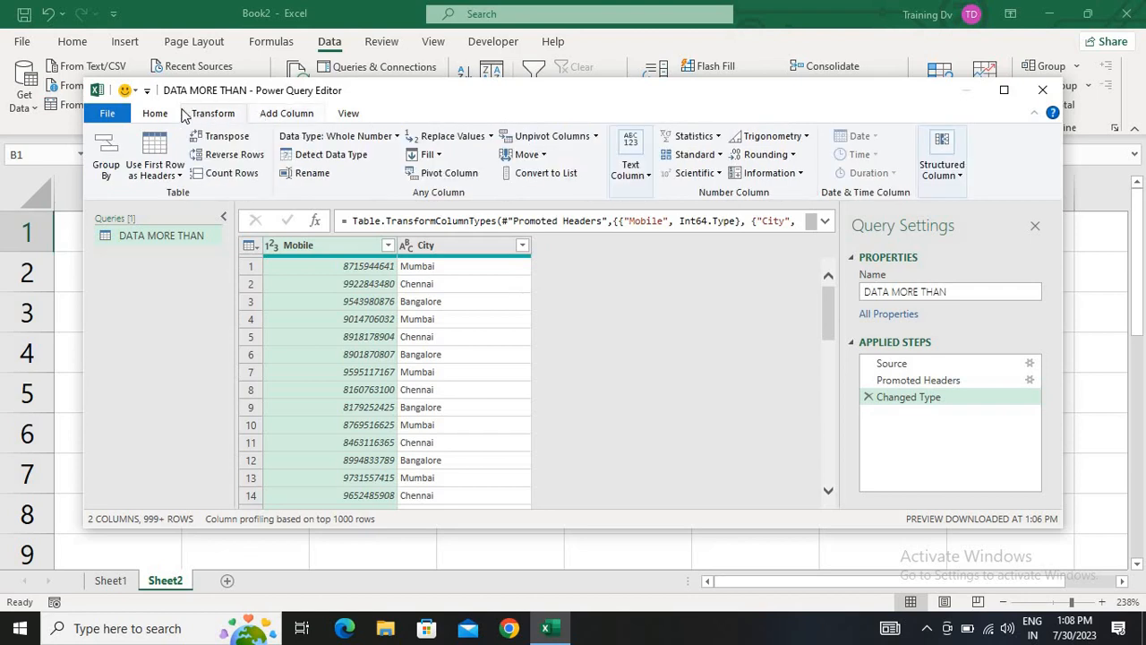
{"action": "left_click", "coordinate": [156, 116]}
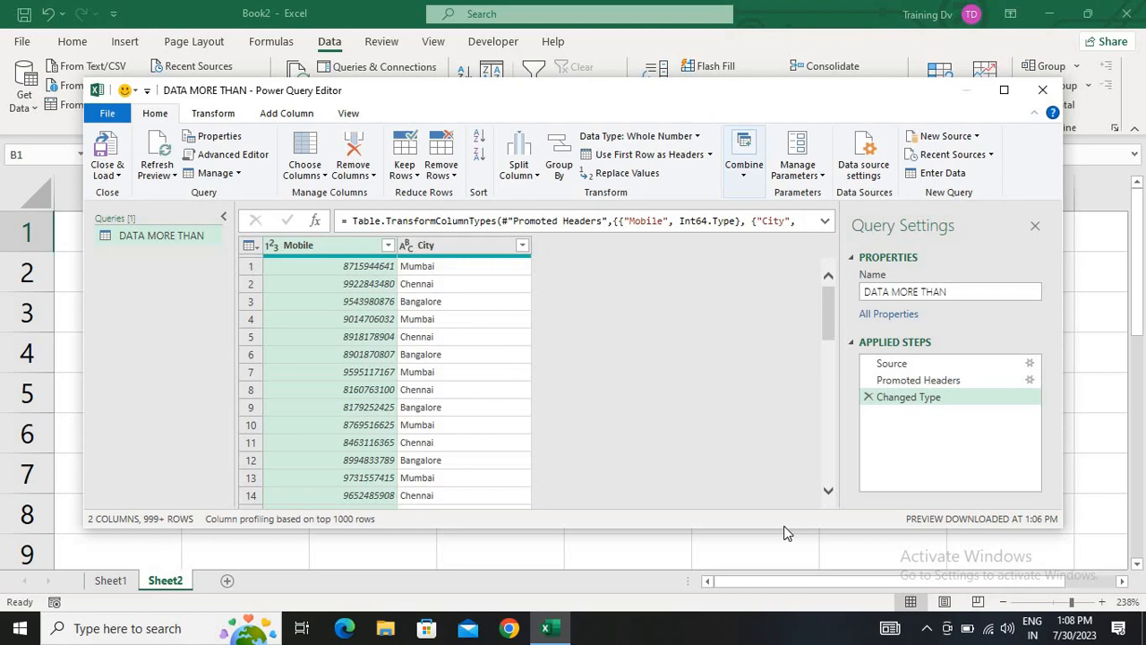
{"action": "left_click", "coordinate": [927, 628]}
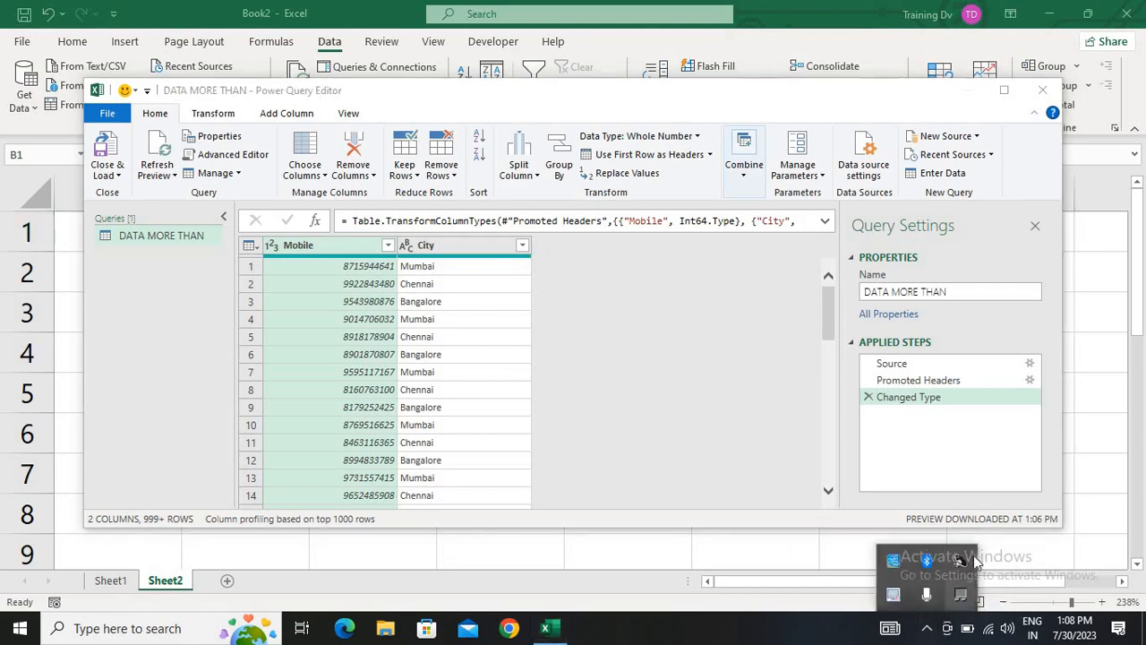
{"action": "left_click", "coordinate": [960, 560]}
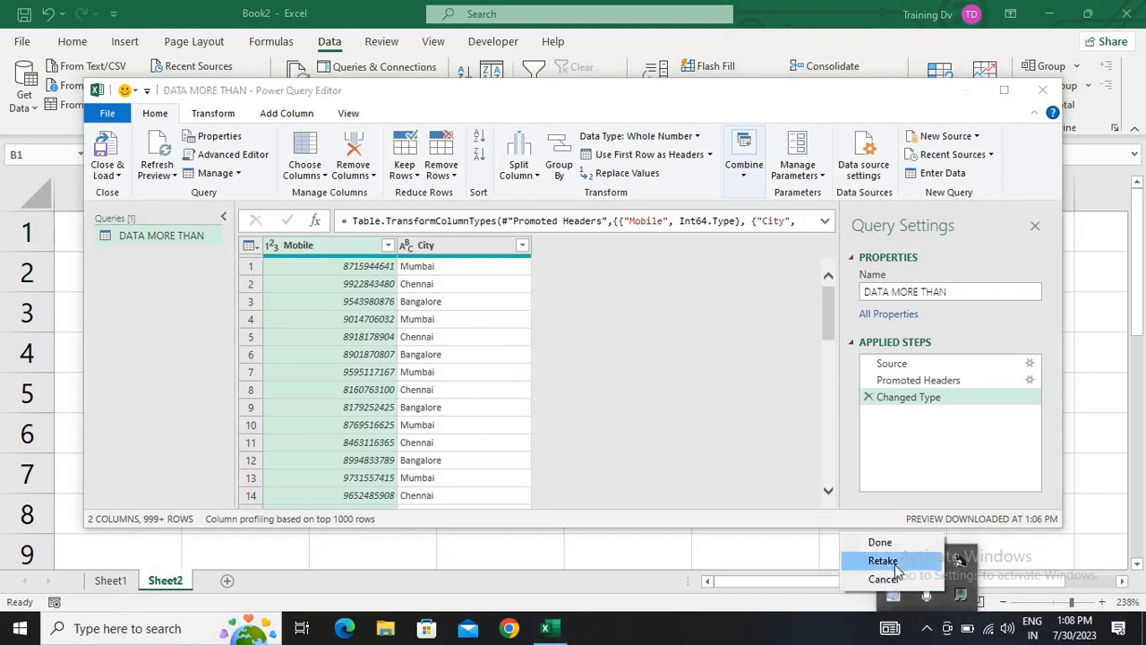
{"action": "left_click", "coordinate": [896, 561]}
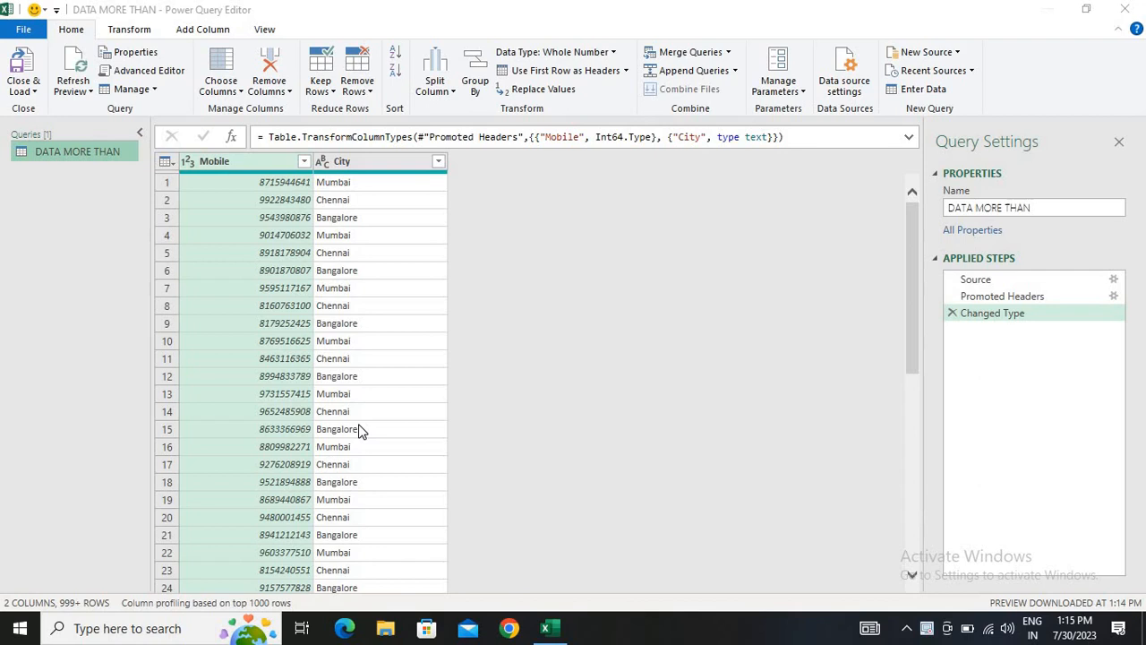
Add an index column starting from 1 and sort the query by that column in descending order
{"action": "left_click", "coordinate": [413, 183]}
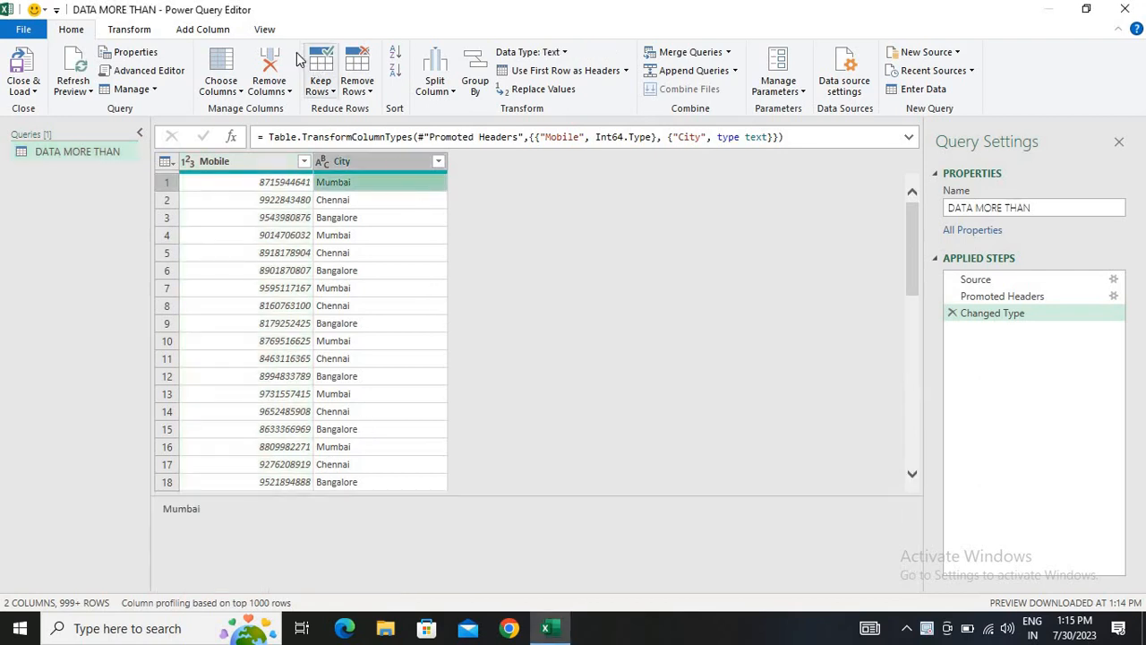
{"action": "left_click", "coordinate": [204, 30]}
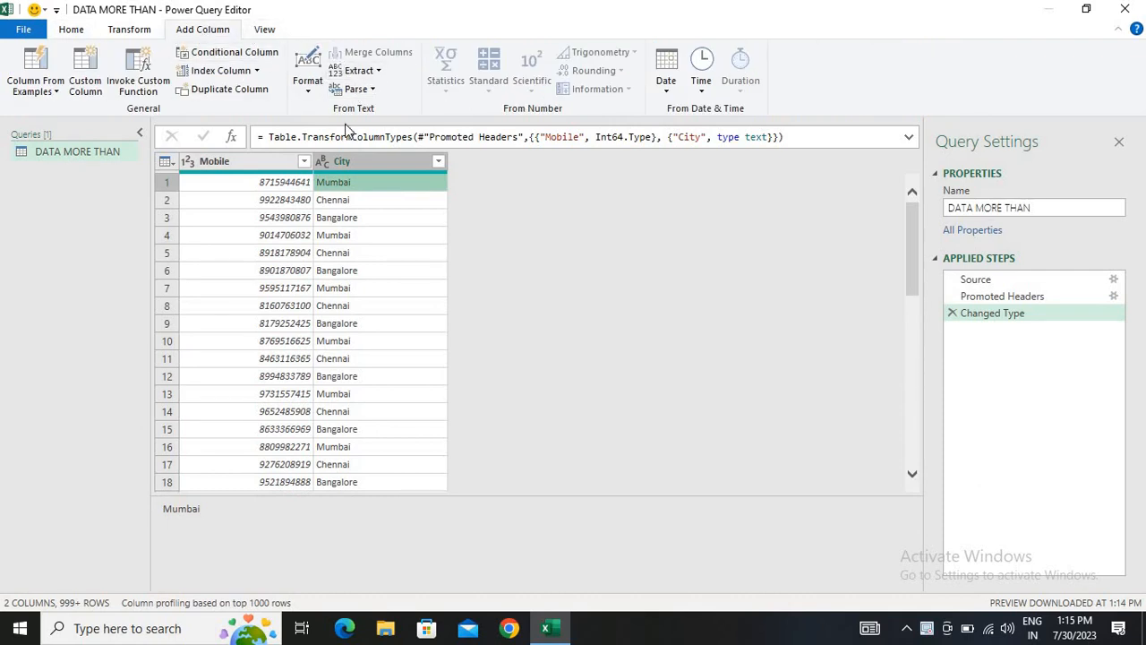
{"action": "left_click", "coordinate": [257, 70]}
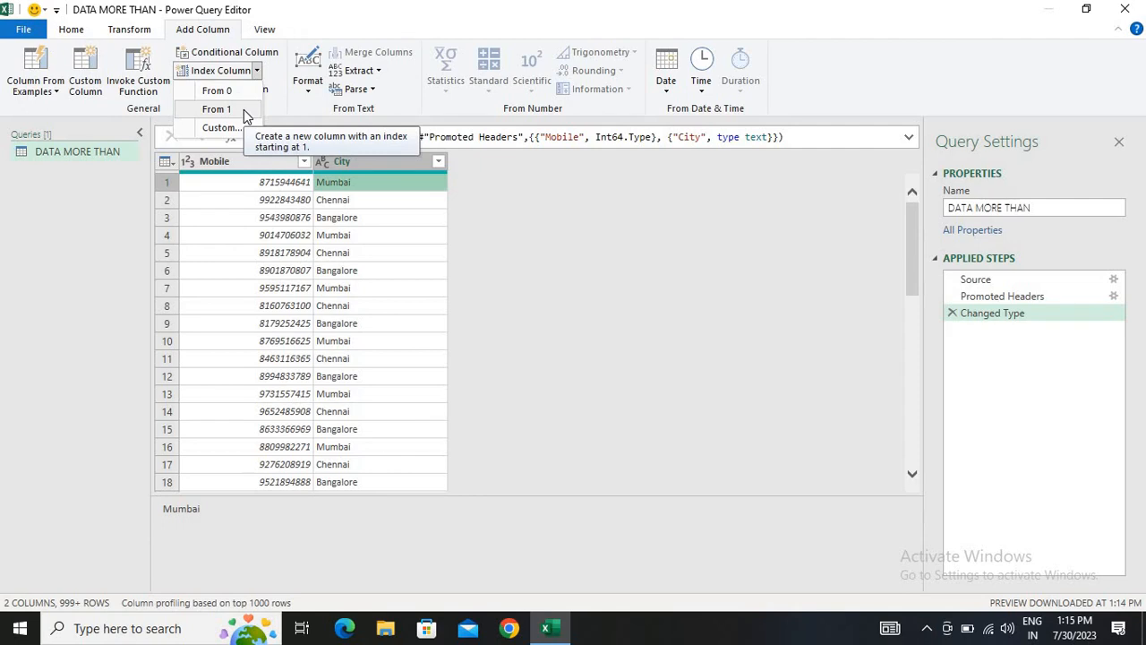
{"action": "left_click", "coordinate": [244, 109]}
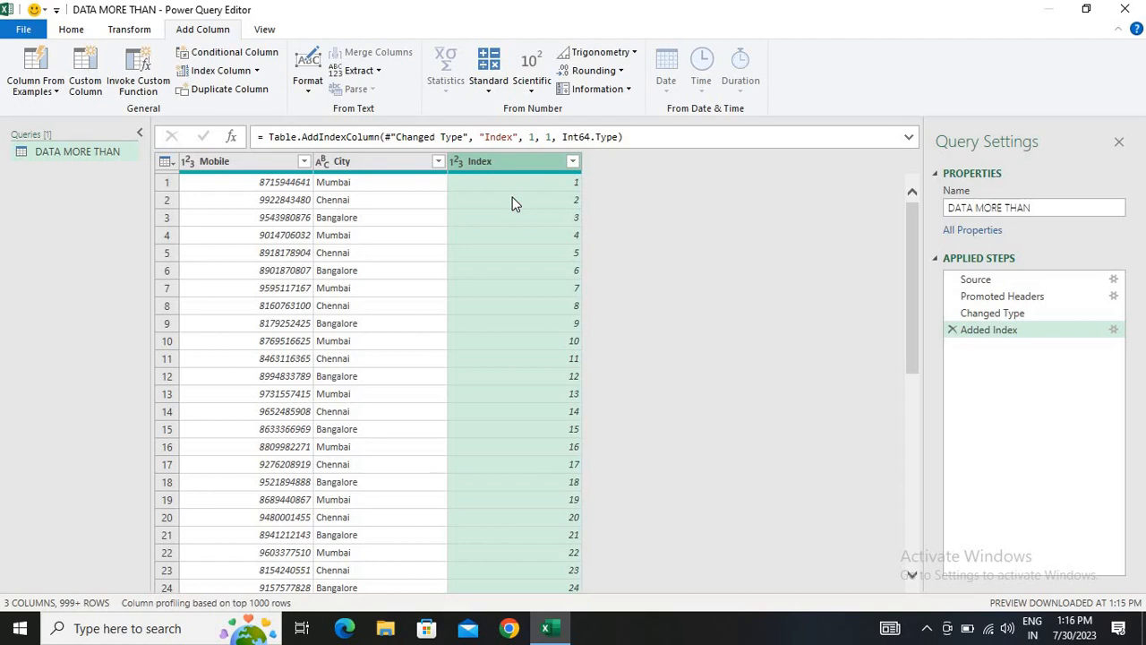
{"action": "left_click", "coordinate": [572, 161]}
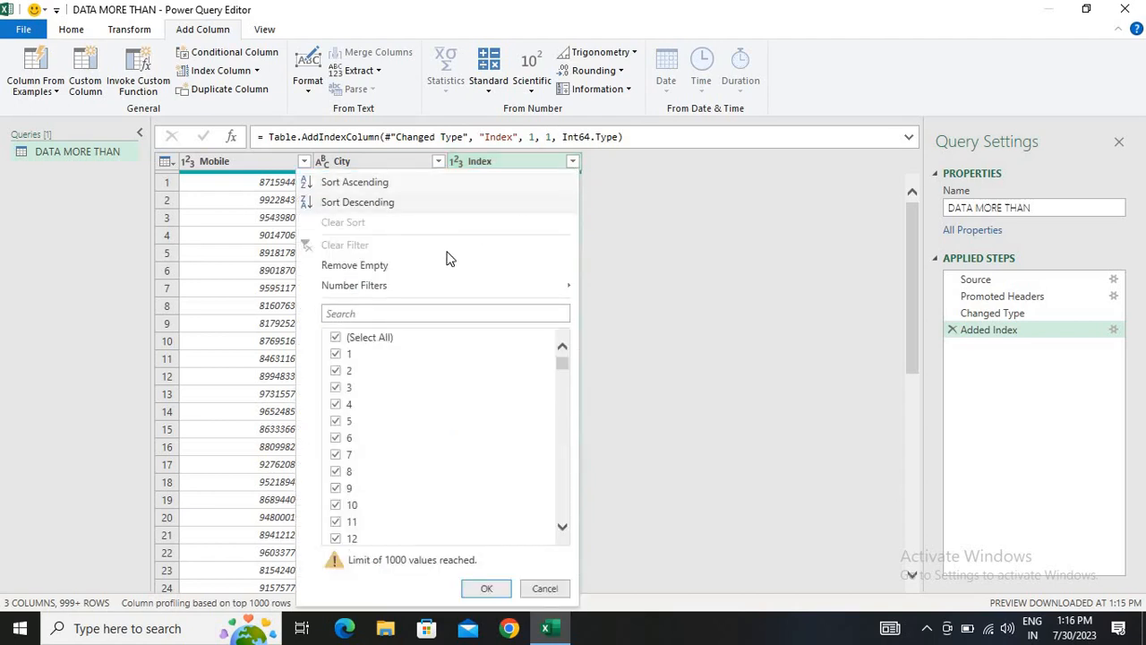
{"action": "left_click", "coordinate": [374, 205]}
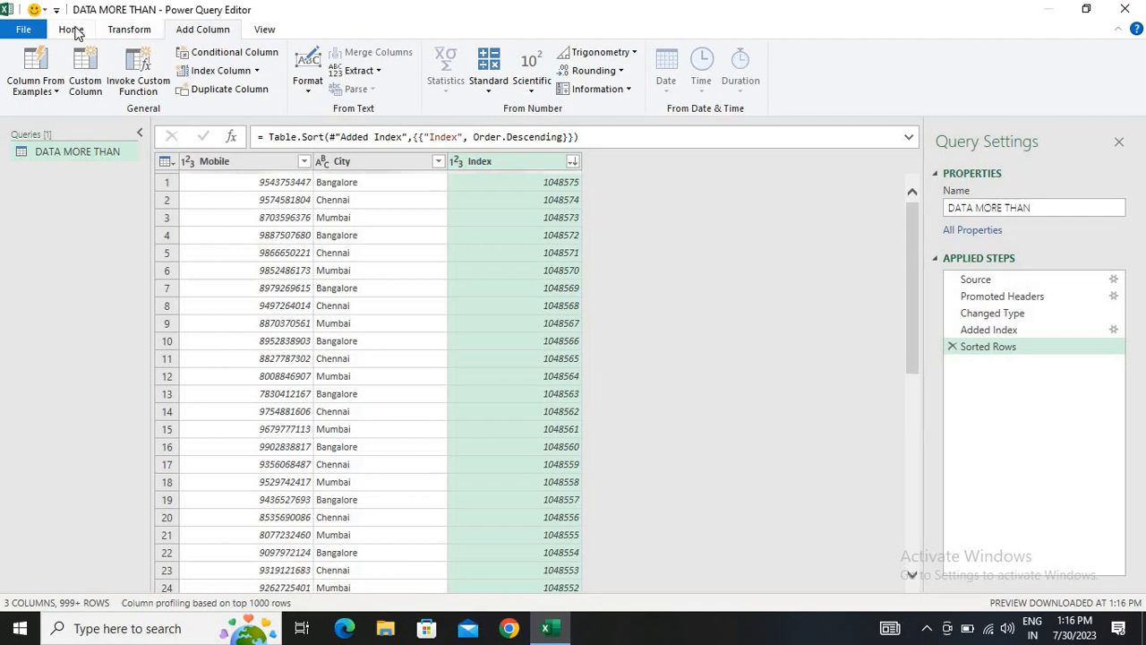
Open the Close & Load options for the DATA MORE THAN query
{"action": "left_click", "coordinate": [72, 29]}
{"action": "left_click", "coordinate": [26, 94]}
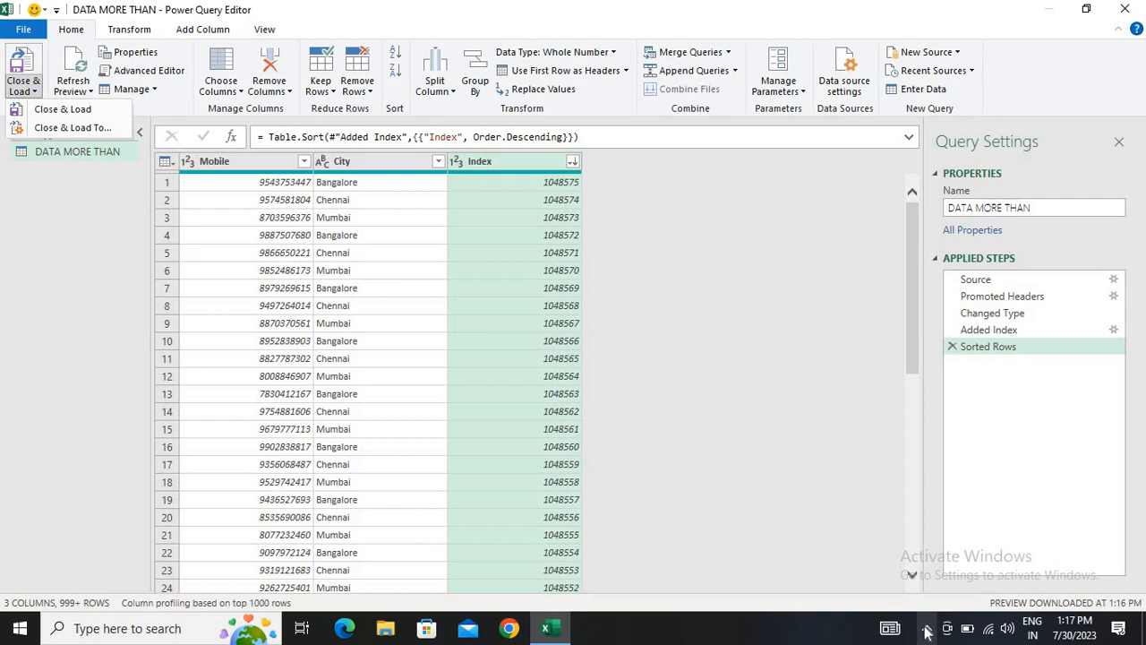
{"action": "left_click", "coordinate": [926, 632]}
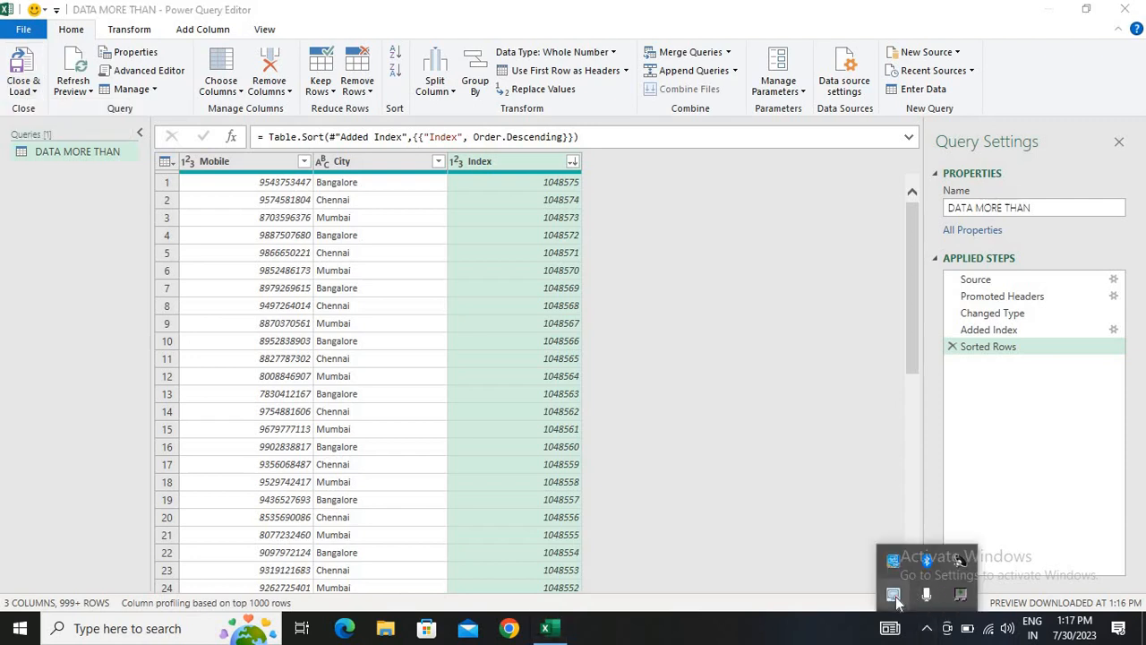